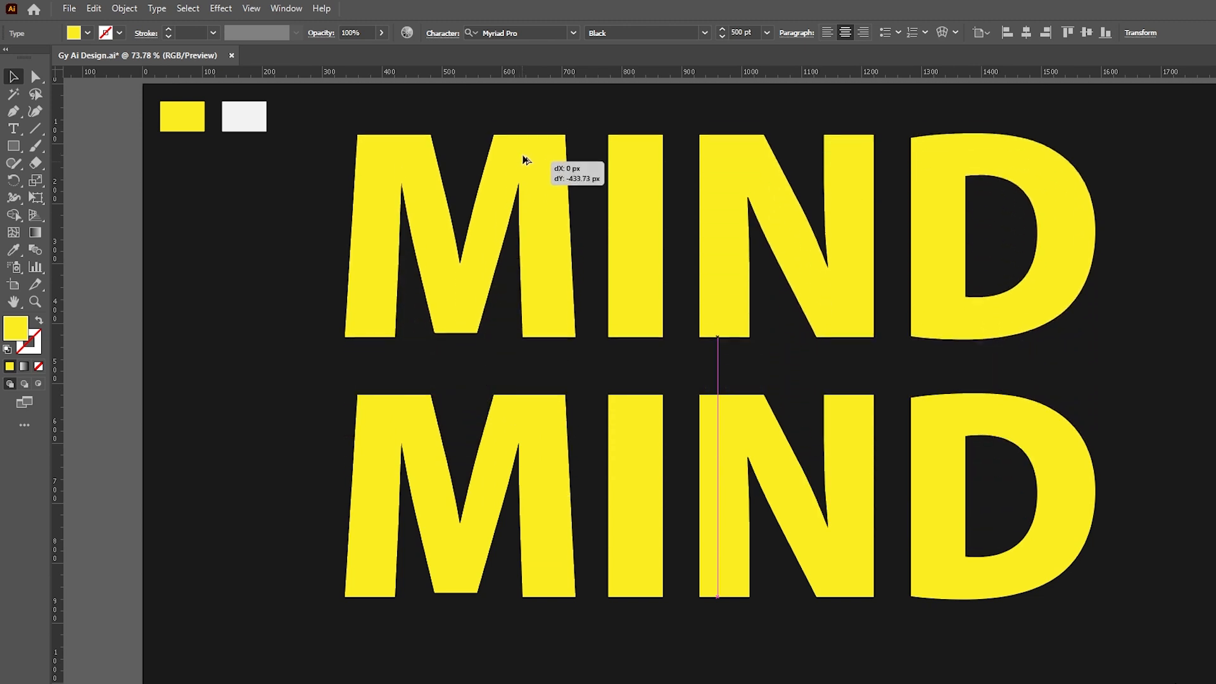
- Bring the lower yellow MIND to the front, convert it to outlines, and ungroup its letters
{"action": "left_click", "coordinate": [531, 447]}
{"action": "right_click", "coordinate": [531, 447]}
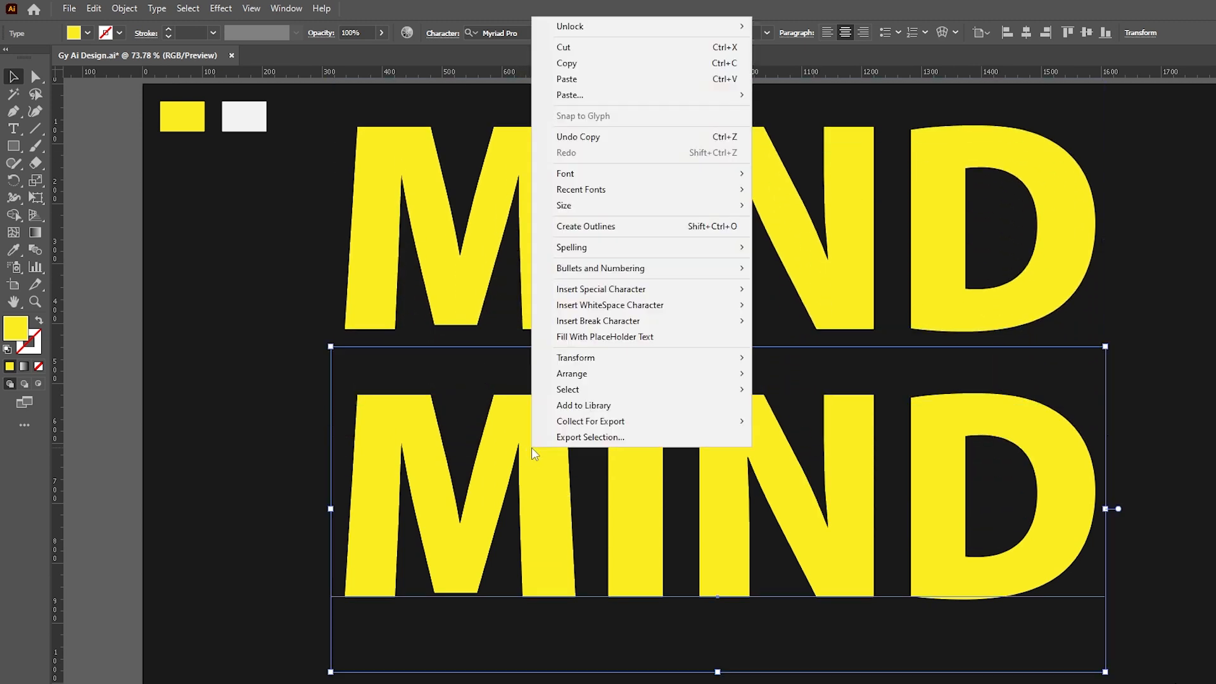
{"action": "mouse_move", "coordinate": [600, 381]}
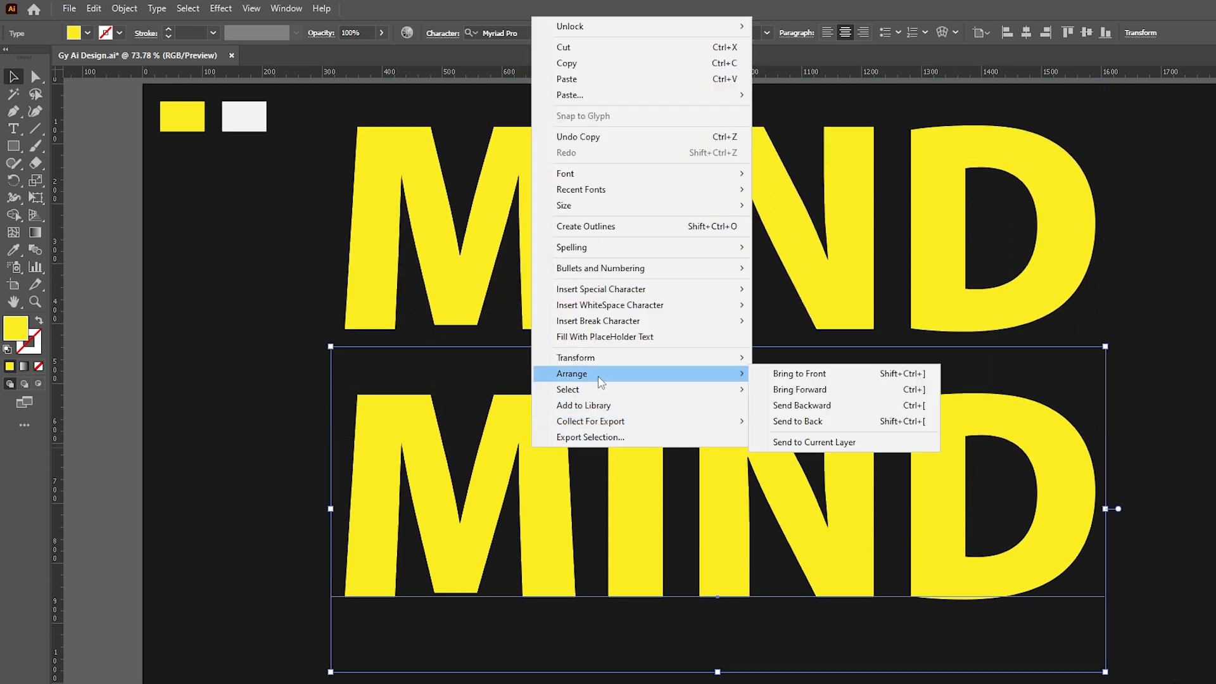
{"action": "left_click", "coordinate": [774, 372]}
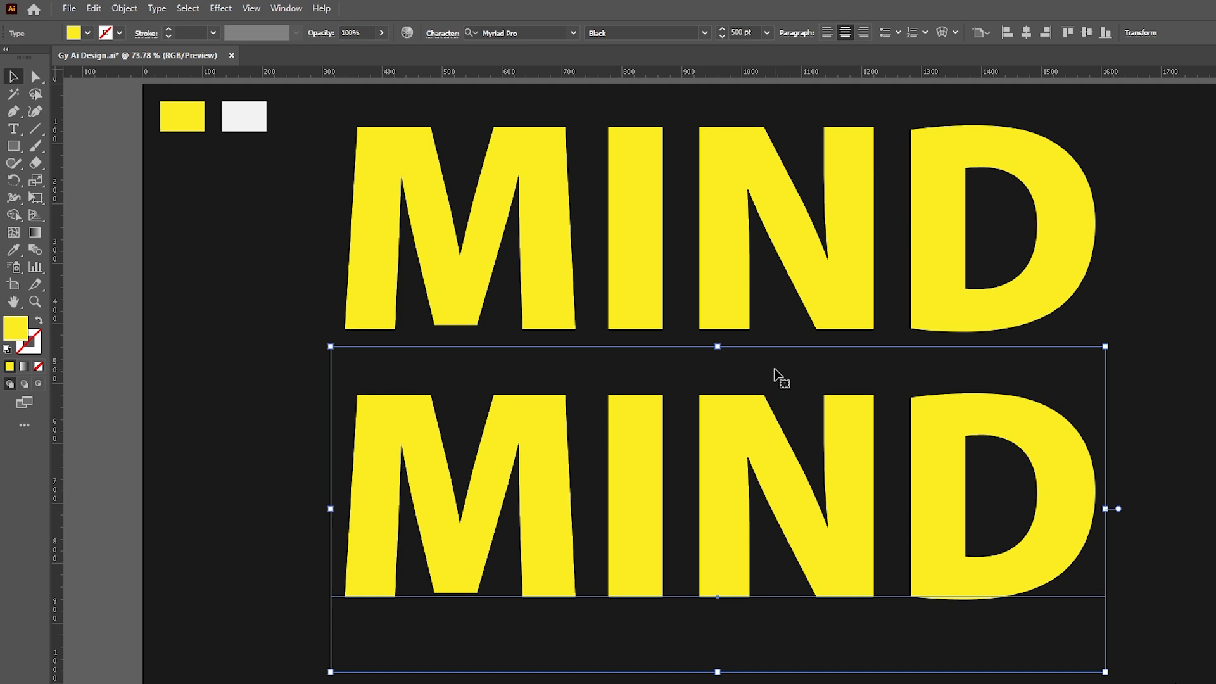
{"action": "right_click", "coordinate": [727, 427]}
{"action": "left_click", "coordinate": [744, 528]}
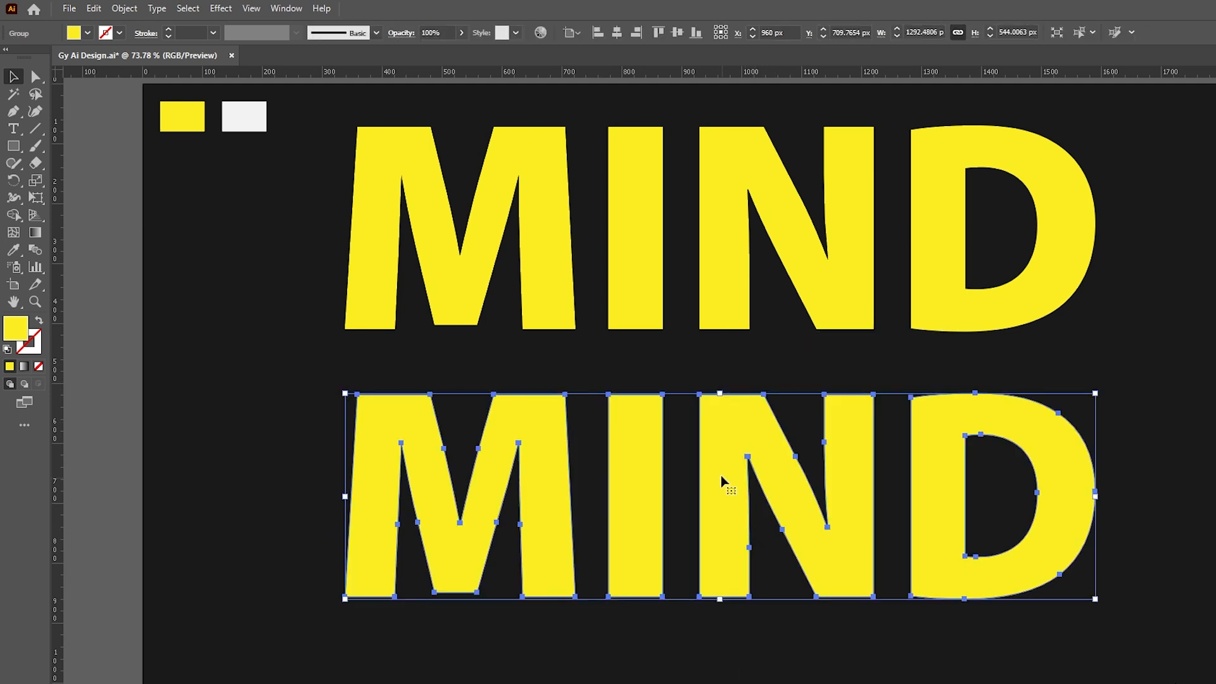
{"action": "right_click", "coordinate": [730, 436]}
{"action": "left_click", "coordinate": [783, 301]}
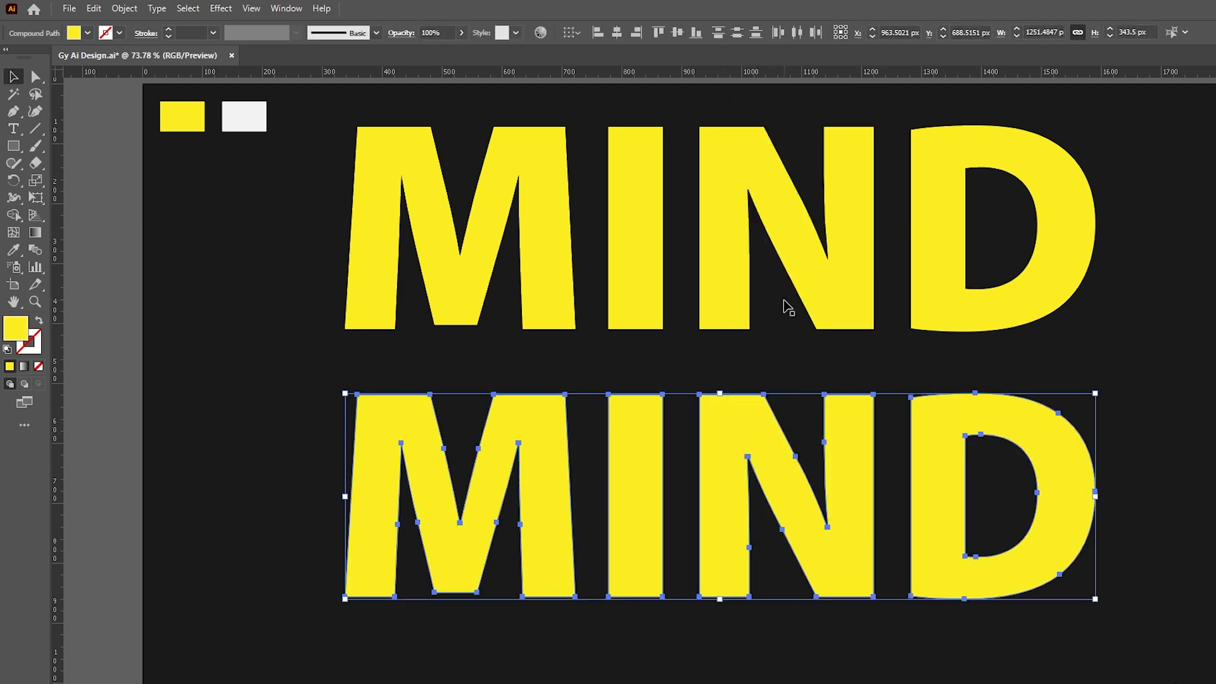
- Draw a tall thin white bar and rotate it about 45° over the lower D
{"action": "left_click", "coordinate": [13, 146]}
{"action": "mouse_move", "coordinate": [159, 270]}
{"action": "left_mouse_down"}
{"action": "mouse_move", "coordinate": [190, 468]}
{"action": "mouse_move", "coordinate": [170, 612]}
{"action": "left_mouse_up"}
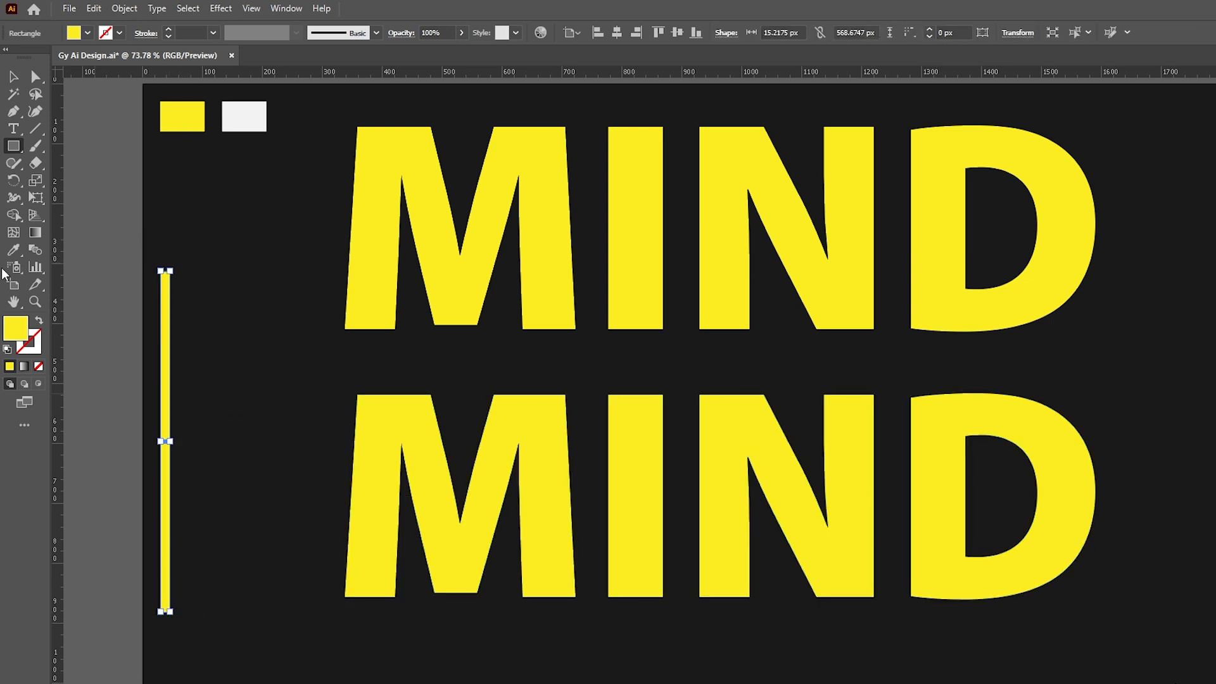
{"action": "left_click", "coordinate": [265, 117]}
{"action": "key", "text": "v"}
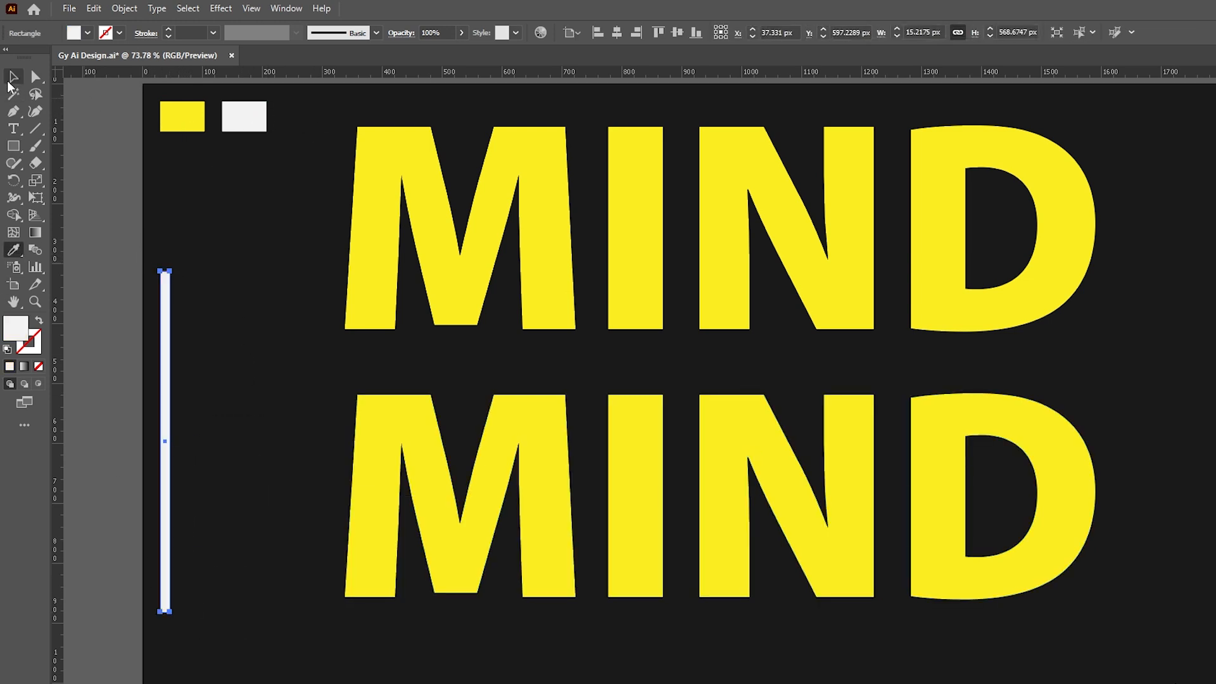
{"action": "left_click_drag", "start_coordinate": [170, 378], "coordinate": [970, 404]}
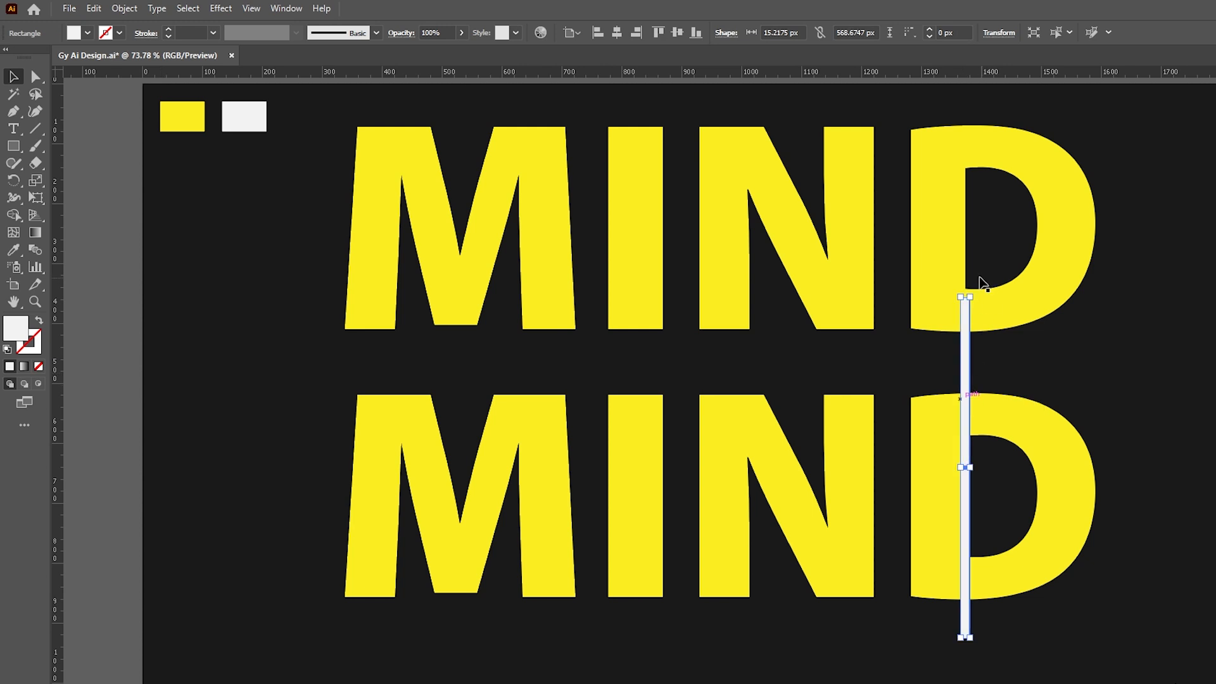
{"action": "left_click_drag", "start_coordinate": [971, 292], "coordinate": [1084, 345]}
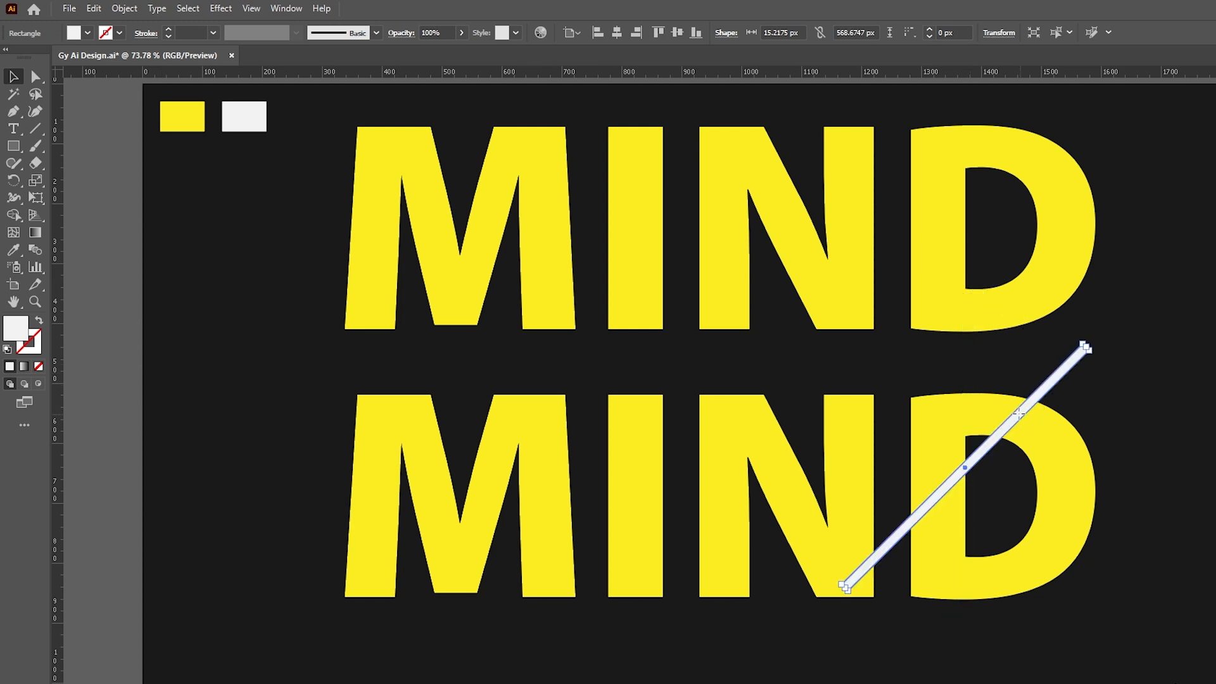
- Add a second diagonal bar up-left and blend the two bars with 6 specified steps
{"action": "left_click_drag", "start_coordinate": [1012, 410], "coordinate": [1074, 542]}
{"action": "left_click", "coordinate": [966, 384], "text": "shift"}
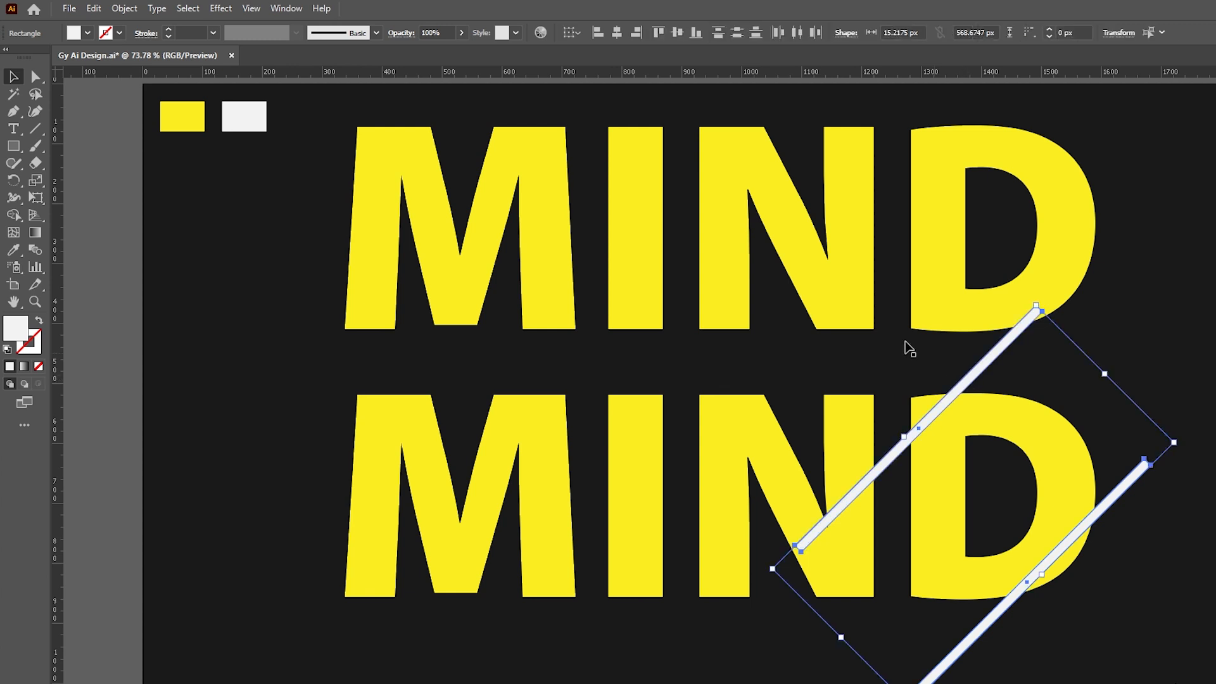
{"action": "left_click", "coordinate": [124, 8]}
{"action": "mouse_move", "coordinate": [151, 447]}
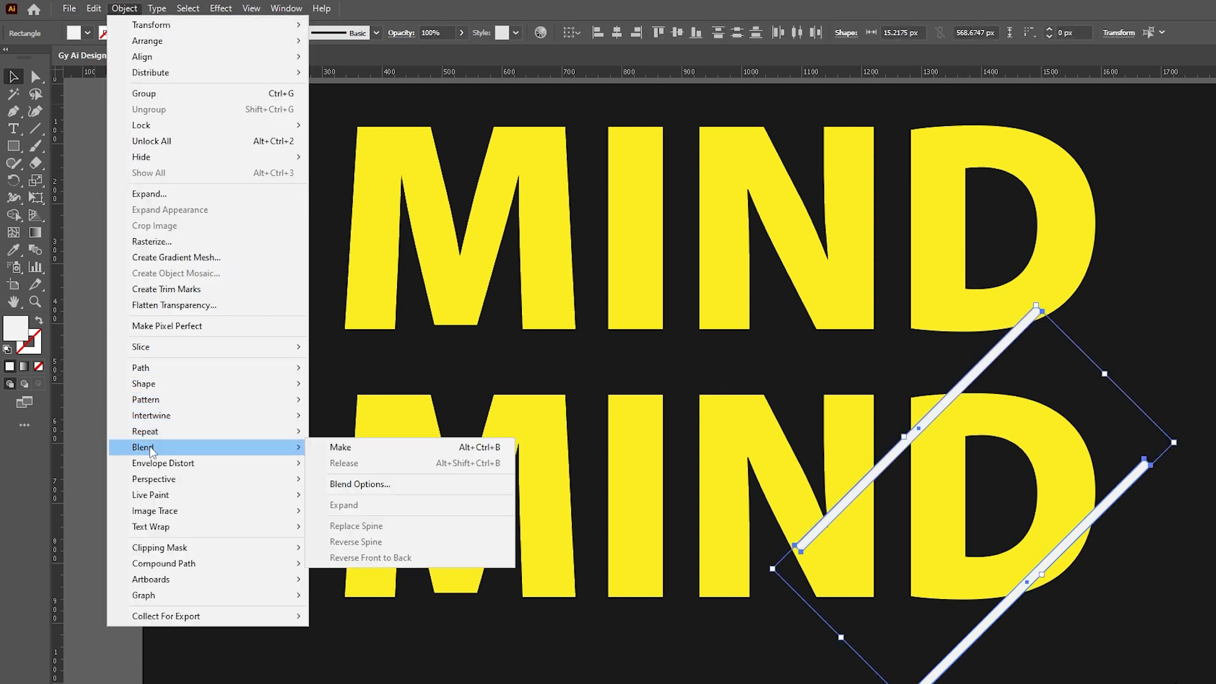
{"action": "left_click", "coordinate": [340, 447]}
{"action": "left_click", "coordinate": [129, 8]}
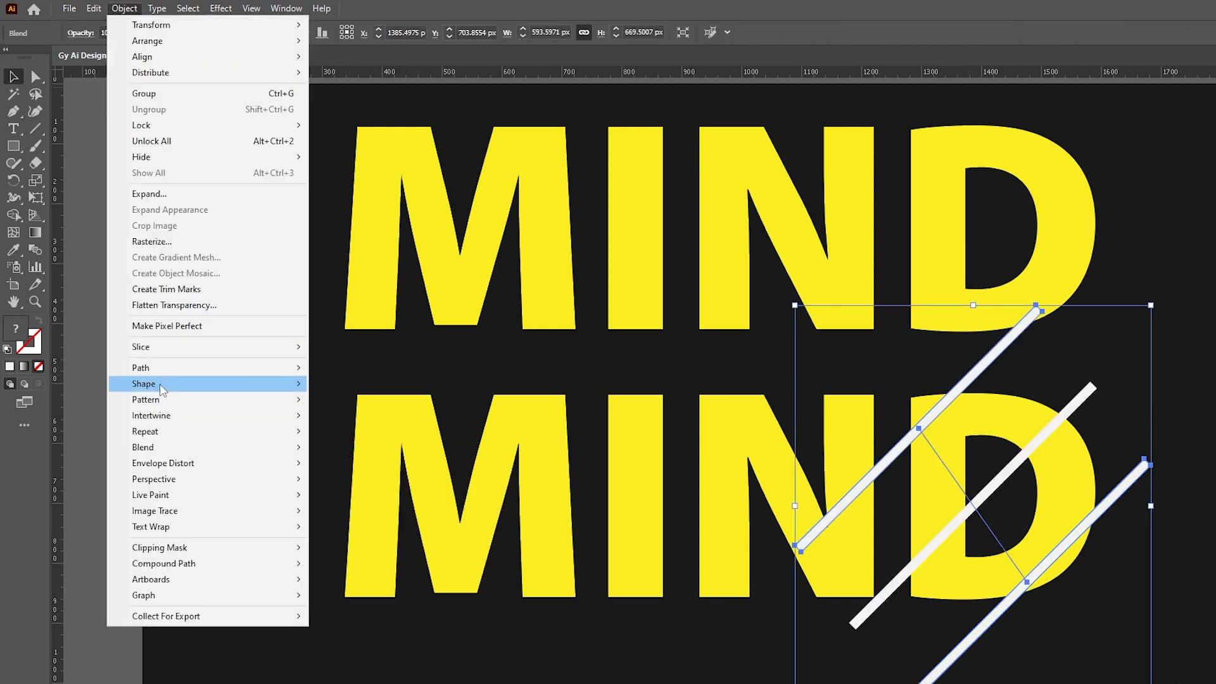
{"action": "mouse_move", "coordinate": [165, 449]}
{"action": "left_click", "coordinate": [352, 484]}
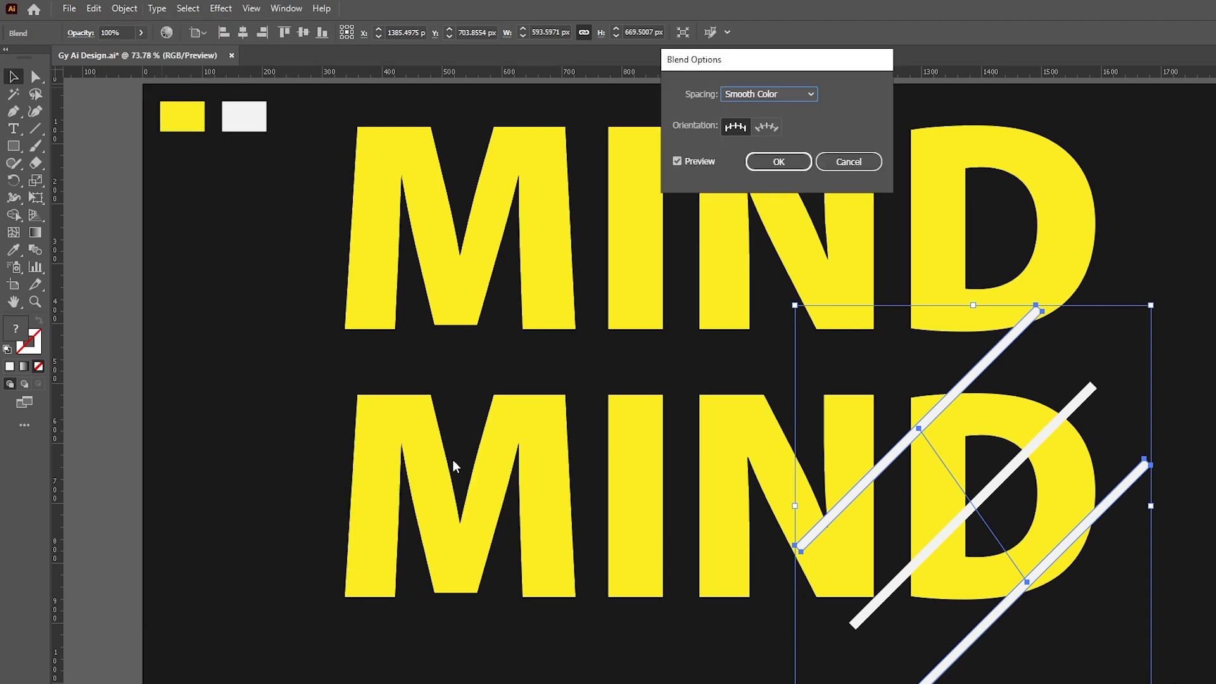
{"action": "left_click", "coordinate": [777, 96]}
{"action": "left_click", "coordinate": [788, 125]}
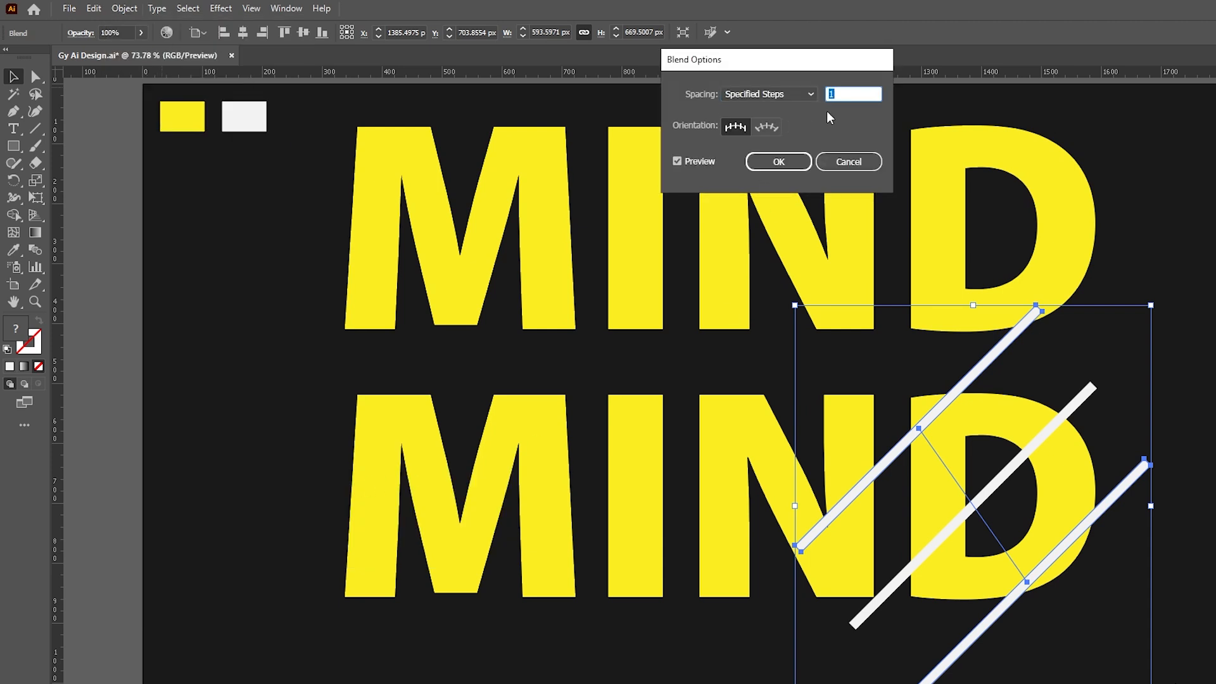
{"action": "type", "text": "6"}
{"action": "left_click", "coordinate": [778, 161]}
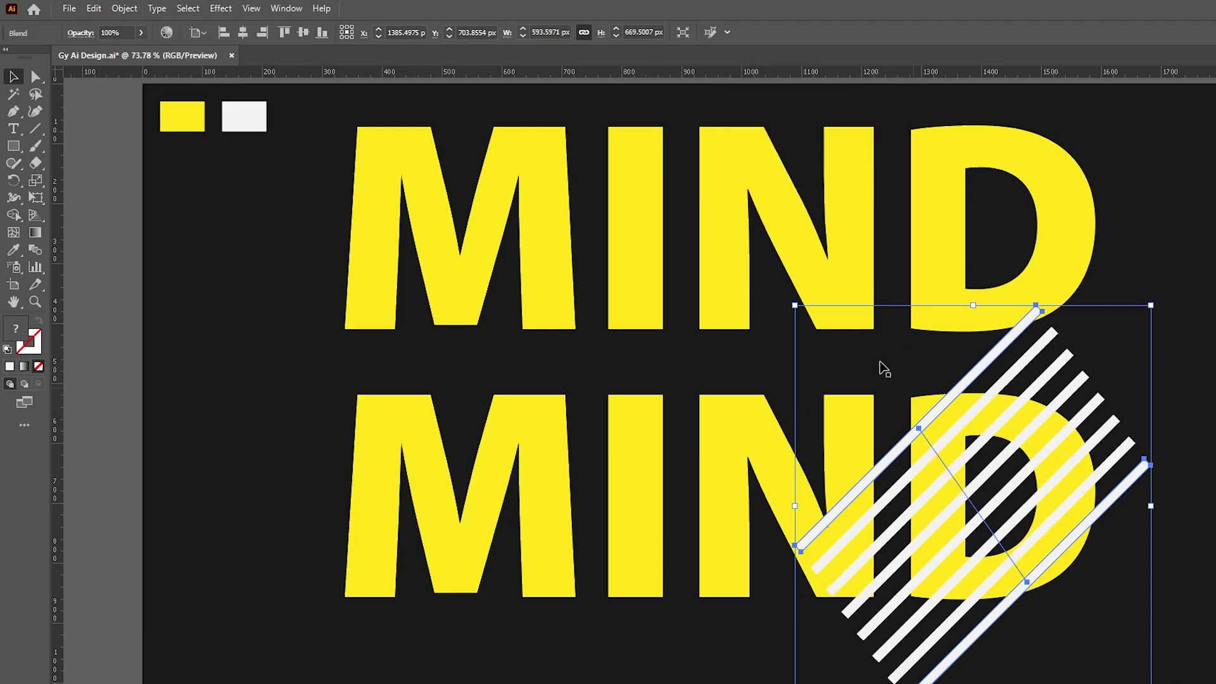
- Expand the stripe blend into separate paths
{"action": "left_click", "coordinate": [123, 9]}
{"action": "left_click", "coordinate": [154, 195]}
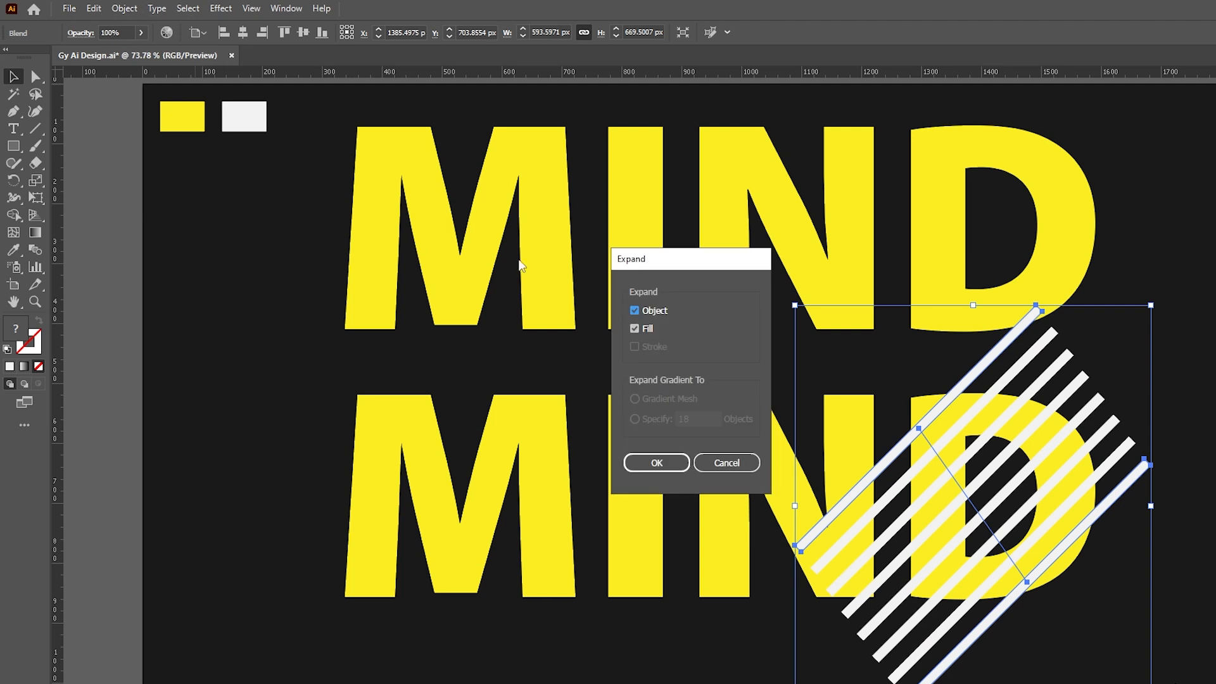
{"action": "left_click", "coordinate": [644, 467]}
- With Shape Builder, delete the stripe pieces outside the lower D and inside its hole
{"action": "left_click", "coordinate": [928, 421], "text": "shift"}
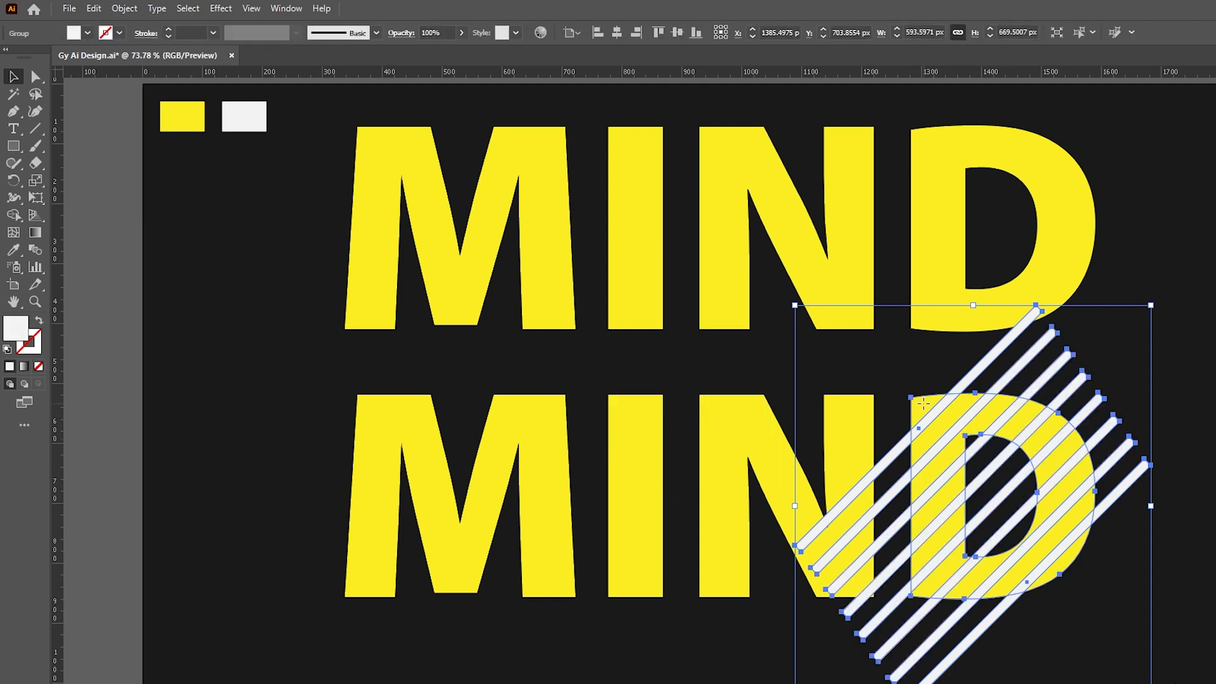
{"action": "left_click", "coordinate": [14, 215]}
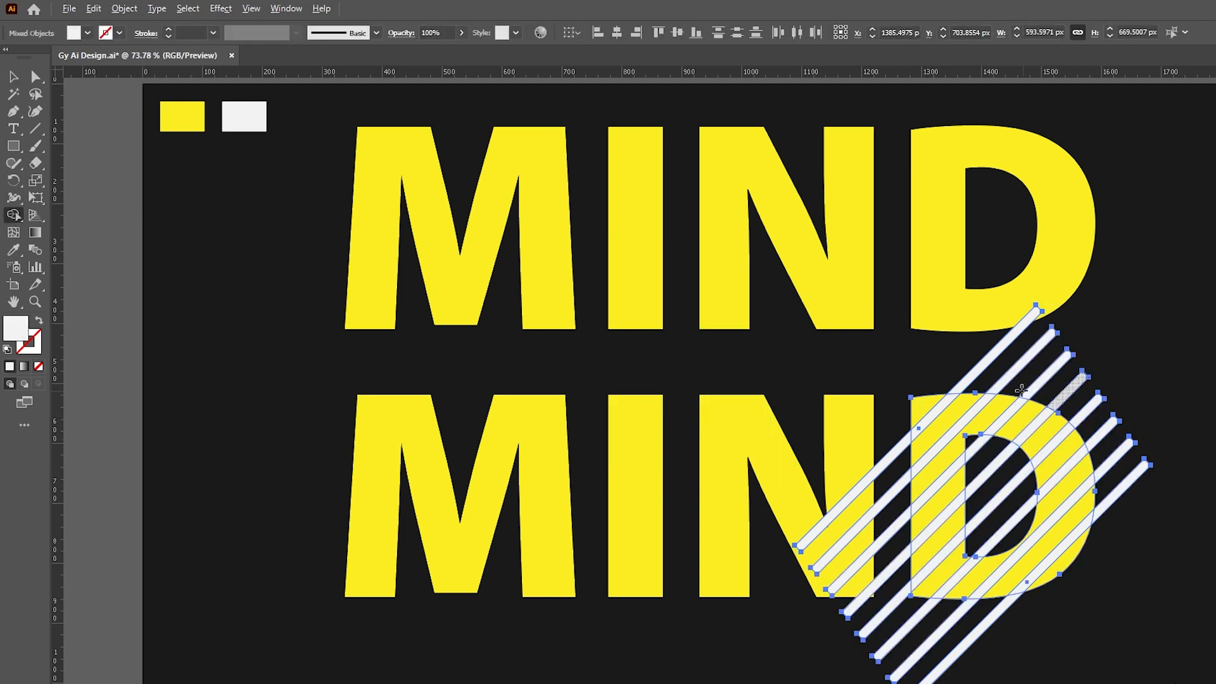
{"action": "mouse_move", "coordinate": [966, 330]}
{"action": "left_mouse_down"}
{"action": "mouse_move", "coordinate": [1045, 367]}
{"action": "mouse_move", "coordinate": [1105, 443]}
{"action": "mouse_move", "coordinate": [1118, 518]}
{"action": "left_mouse_up"}
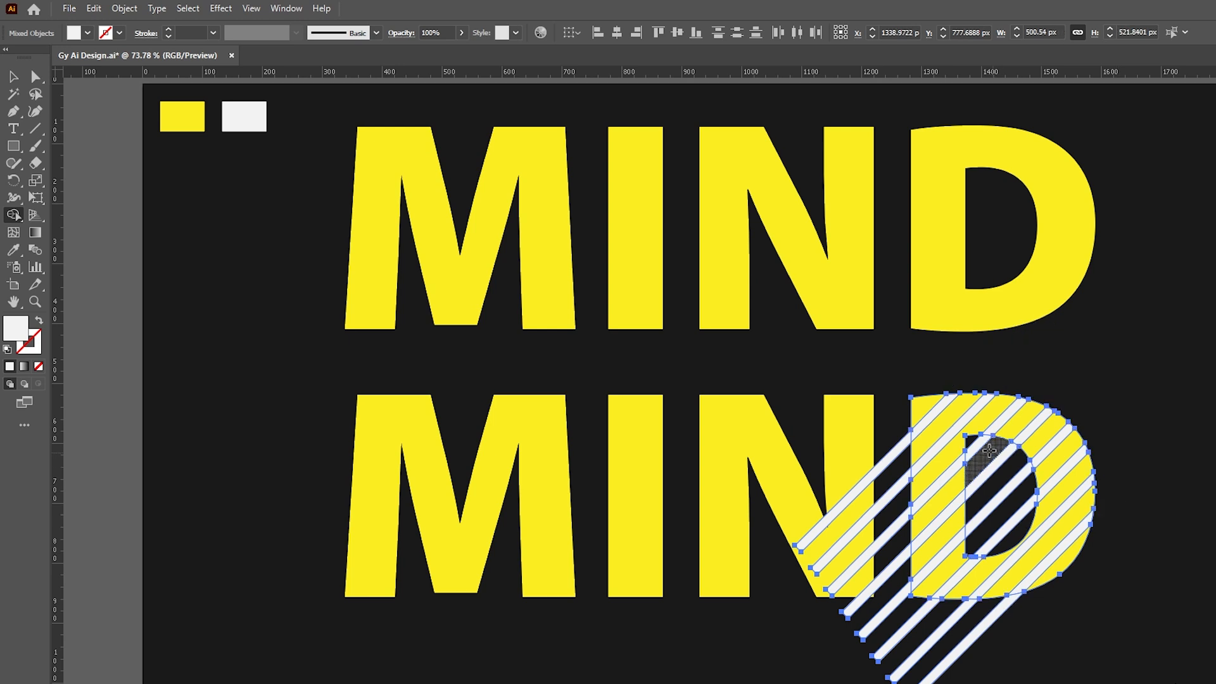
{"action": "left_click", "coordinate": [993, 532], "text": "alt"}
{"action": "mouse_move", "coordinate": [993, 532]}
{"action": "left_mouse_down"}
{"action": "mouse_move", "coordinate": [880, 524]}
{"action": "mouse_move", "coordinate": [908, 624]}
{"action": "mouse_move", "coordinate": [1016, 640]}
{"action": "left_mouse_up"}
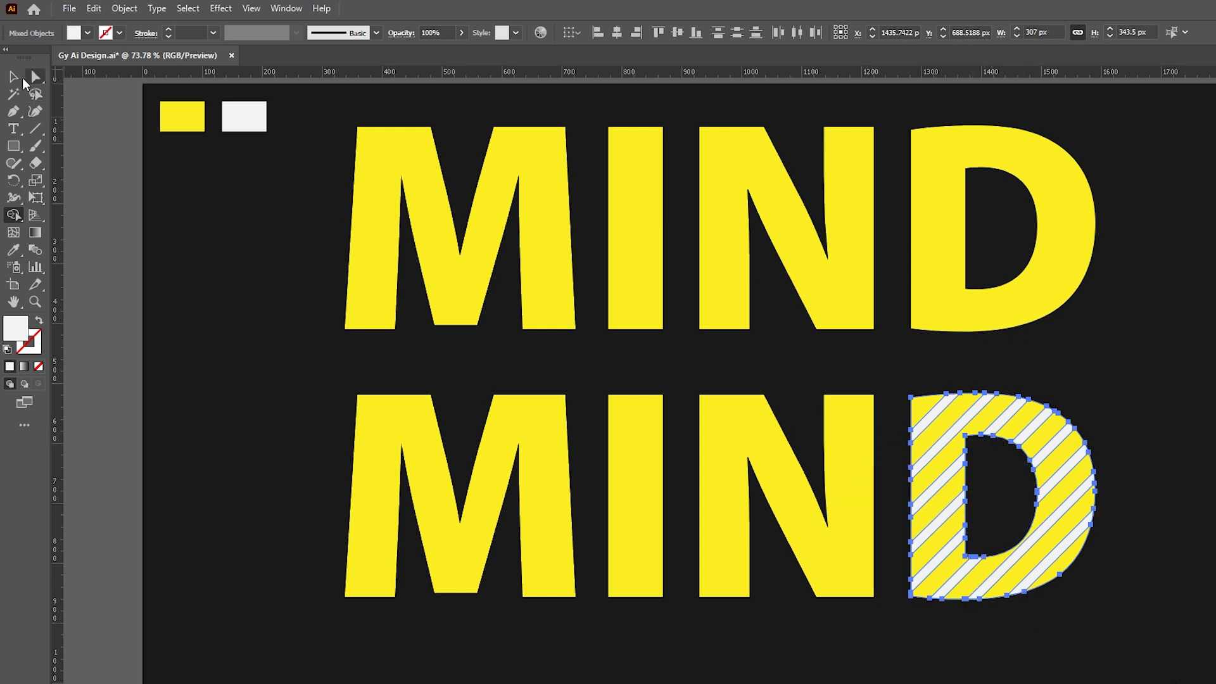
- Group the lower M, I, N and D letters together and save the document
{"action": "left_click", "coordinate": [13, 76]}
{"action": "left_click_drag", "start_coordinate": [246, 424], "coordinate": [913, 579]}
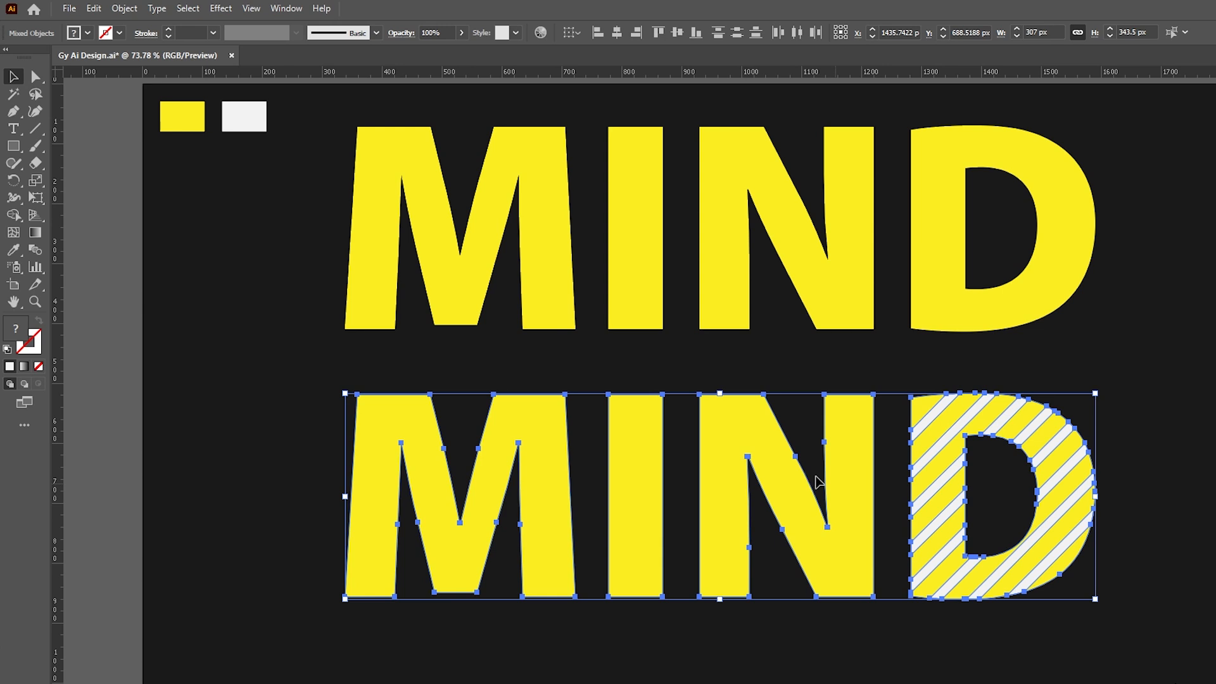
{"action": "right_click", "coordinate": [632, 426]}
{"action": "left_click", "coordinate": [662, 616]}
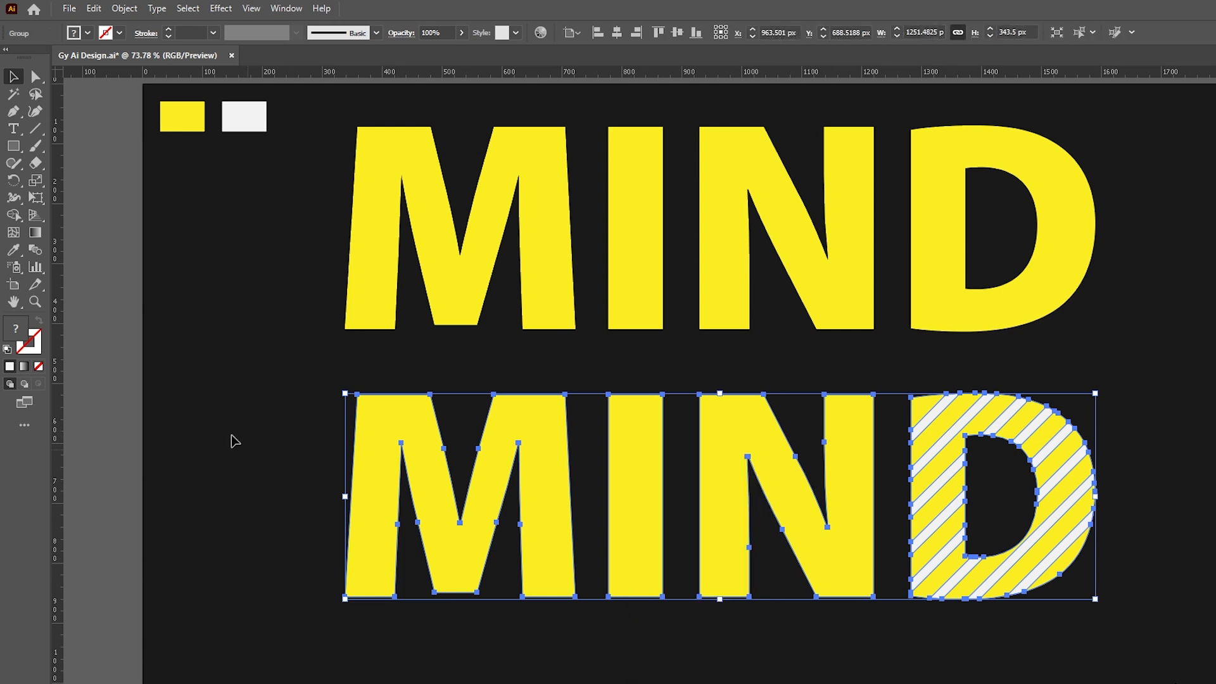
{"action": "left_click", "coordinate": [234, 441]}
{"action": "key", "text": "ctrl+s"}
{"action": "left_click", "coordinate": [427, 177]}
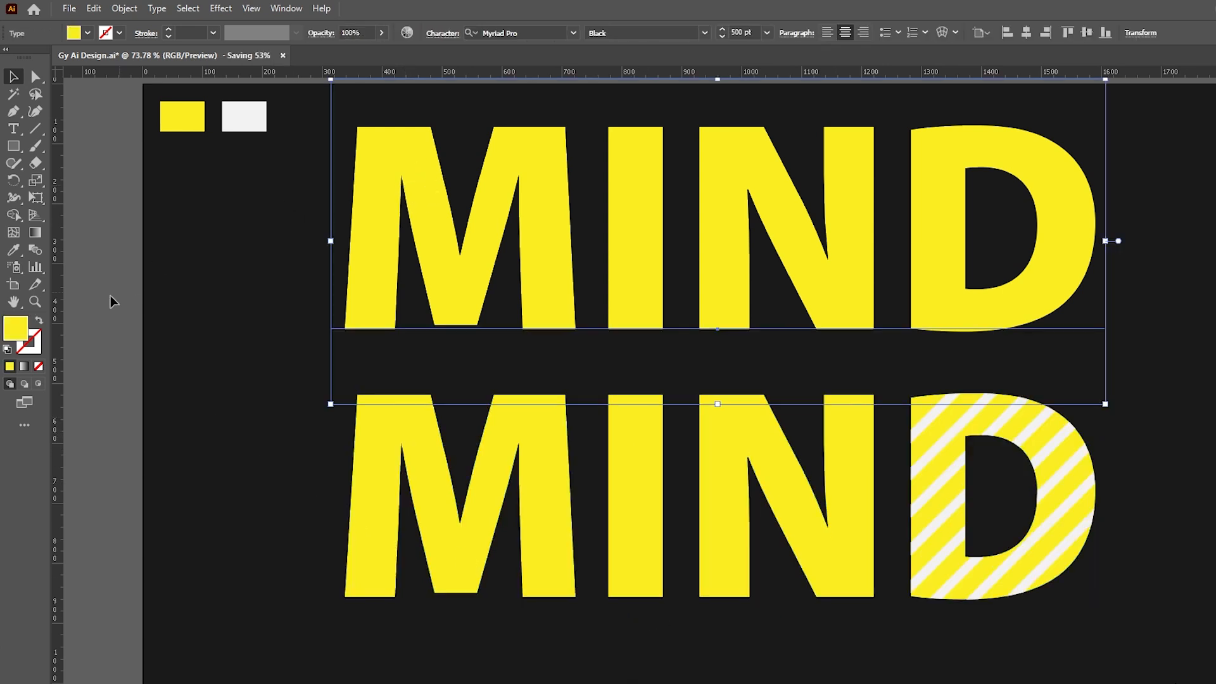
- Make the upper MIND a yellow stroke with no fill and position it just above the solid MIND
{"action": "left_click", "coordinate": [39, 320]}
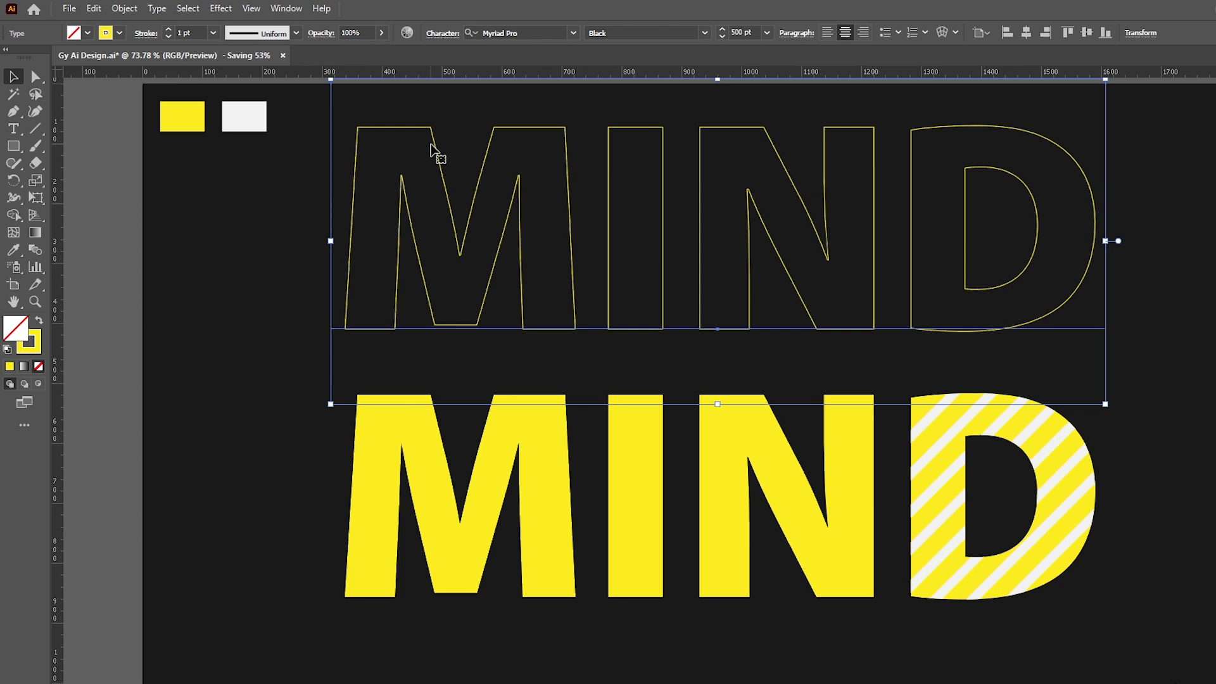
{"action": "left_click_drag", "start_coordinate": [431, 144], "coordinate": [412, 373]}
{"action": "left_click", "coordinate": [409, 380]}
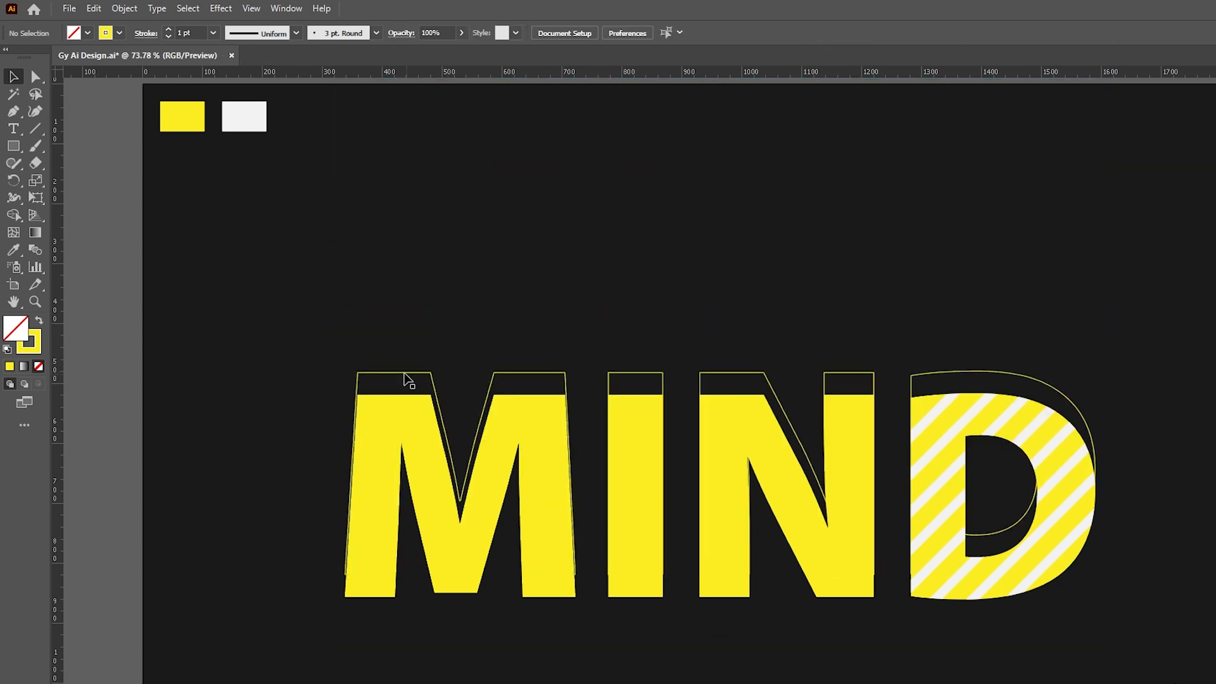
{"action": "left_click", "coordinate": [404, 378]}
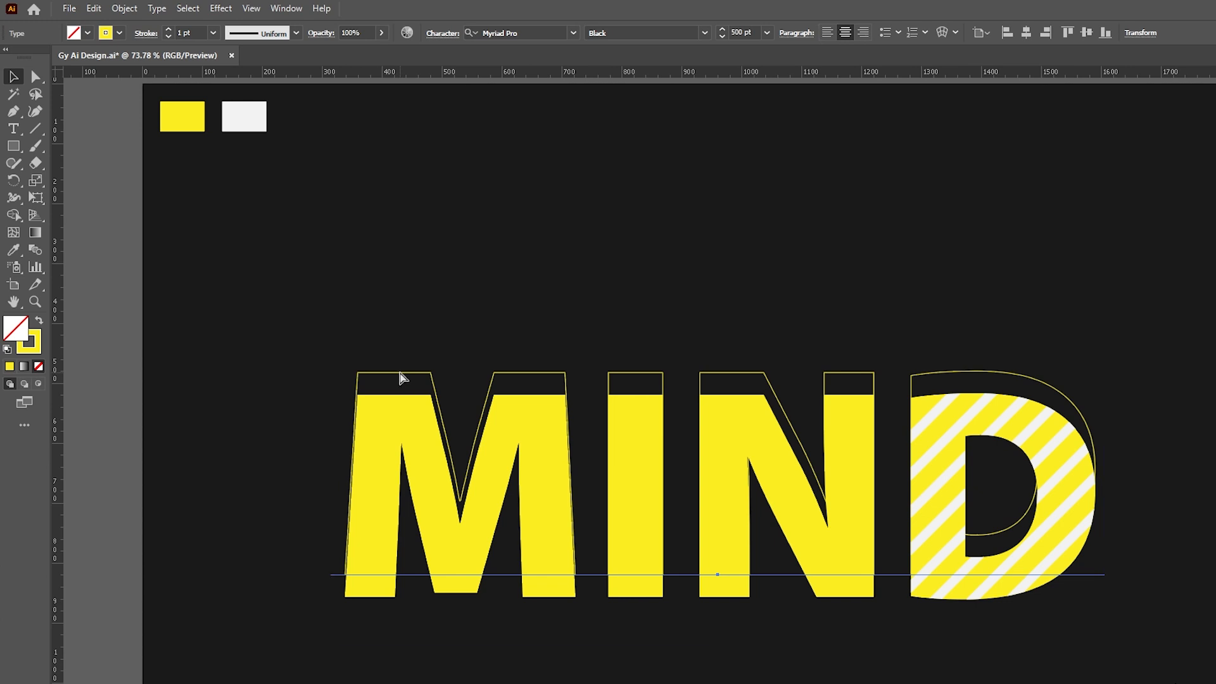
{"action": "left_click", "coordinate": [424, 233]}
{"action": "mouse_move", "coordinate": [402, 378]}
{"action": "left_mouse_down"}
{"action": "mouse_move", "coordinate": [378, 244]}
{"action": "mouse_move", "coordinate": [383, 385]}
{"action": "left_mouse_up"}
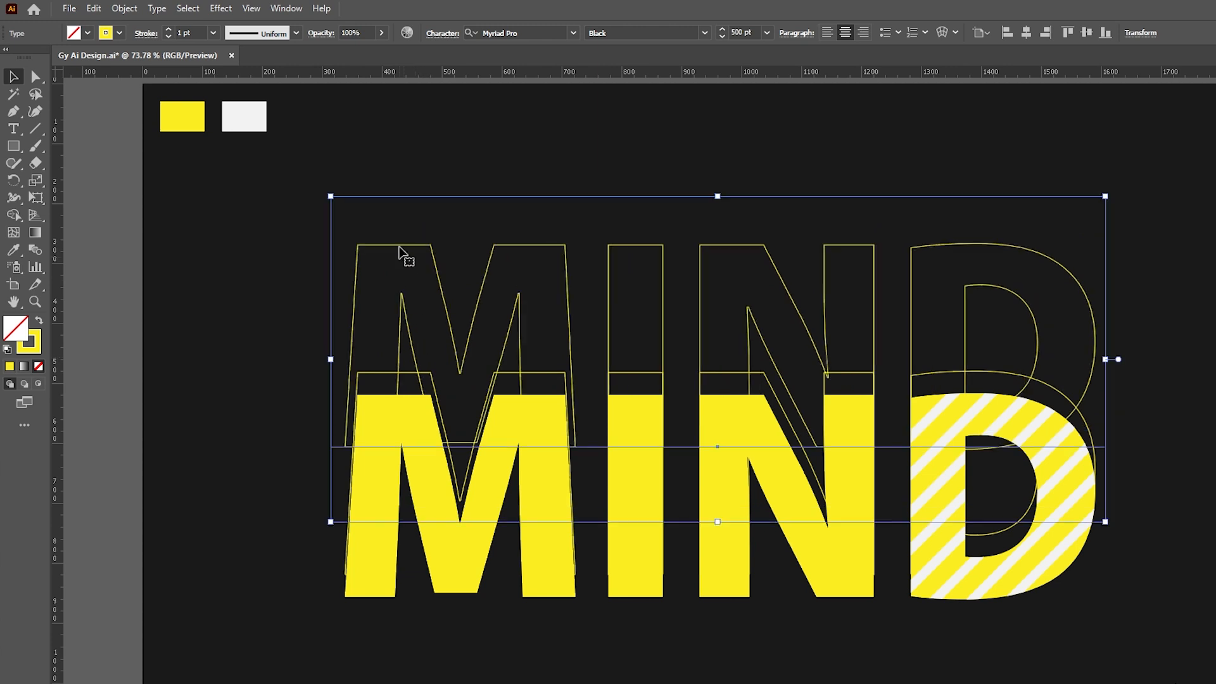
- Send the outlined MIND behind the solid yellow MIND
{"action": "right_click", "coordinate": [402, 255]}
{"action": "mouse_move", "coordinate": [471, 609]}
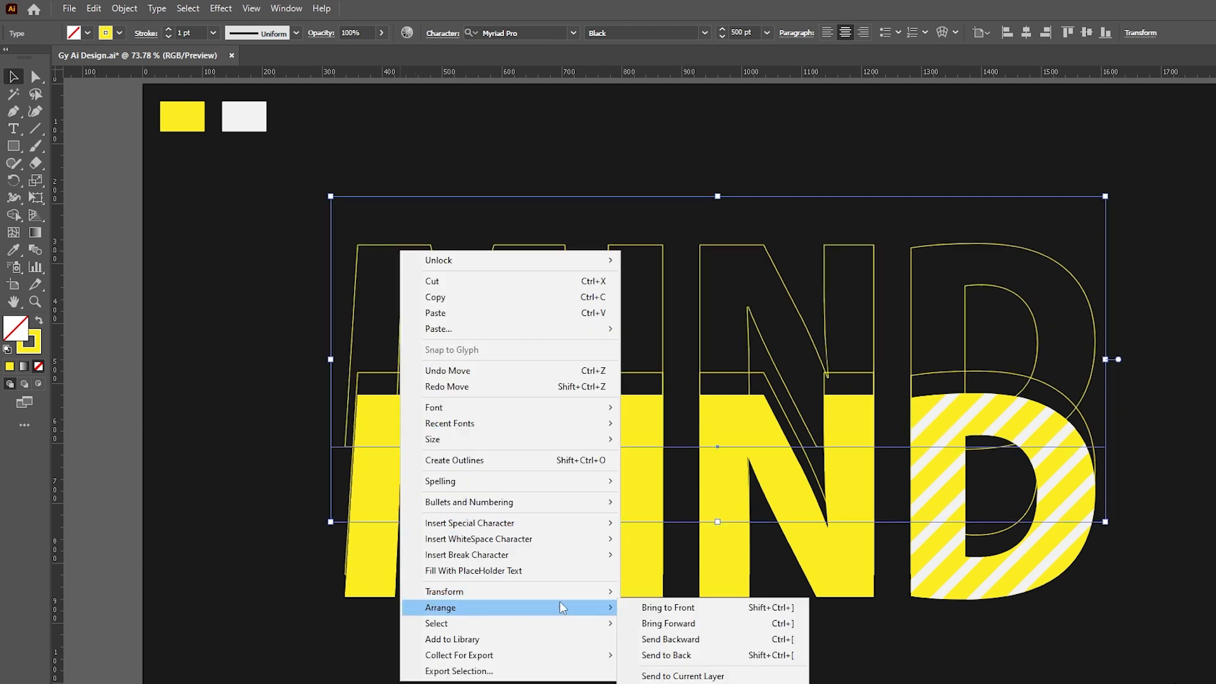
{"action": "left_click", "coordinate": [651, 643]}
{"action": "left_click", "coordinate": [352, 399]}
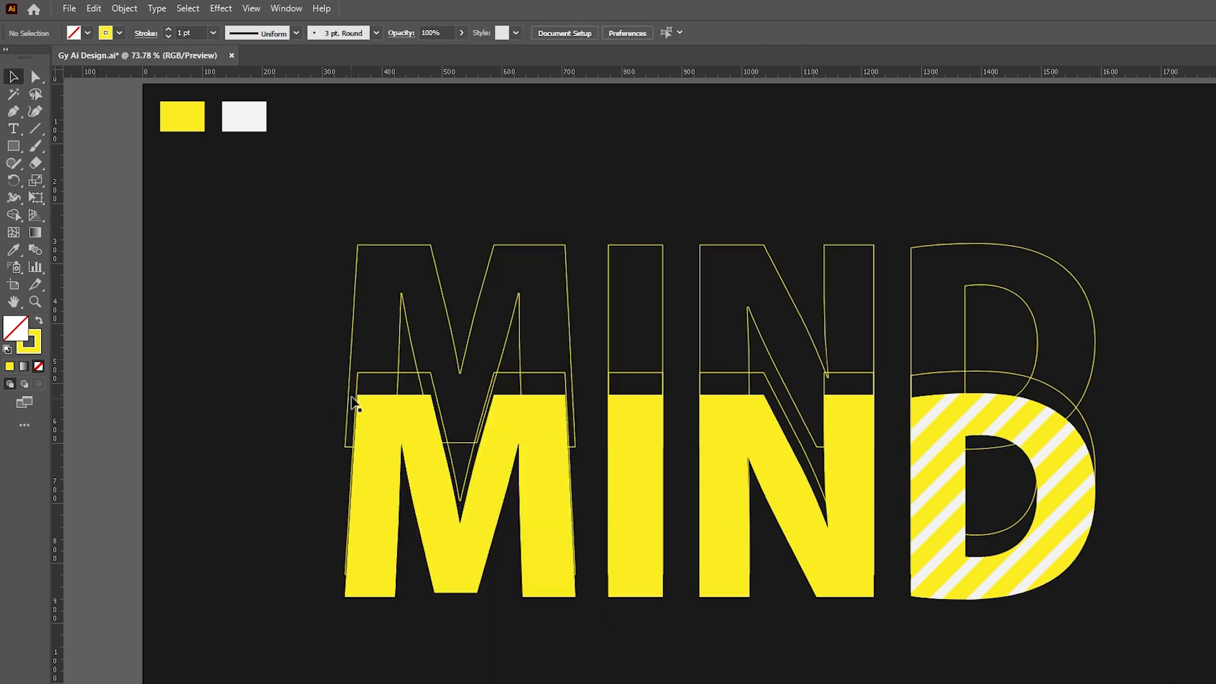
{"action": "left_click_drag", "start_coordinate": [363, 373], "coordinate": [413, 373]}
{"action": "key", "text": "ctrl+z"}
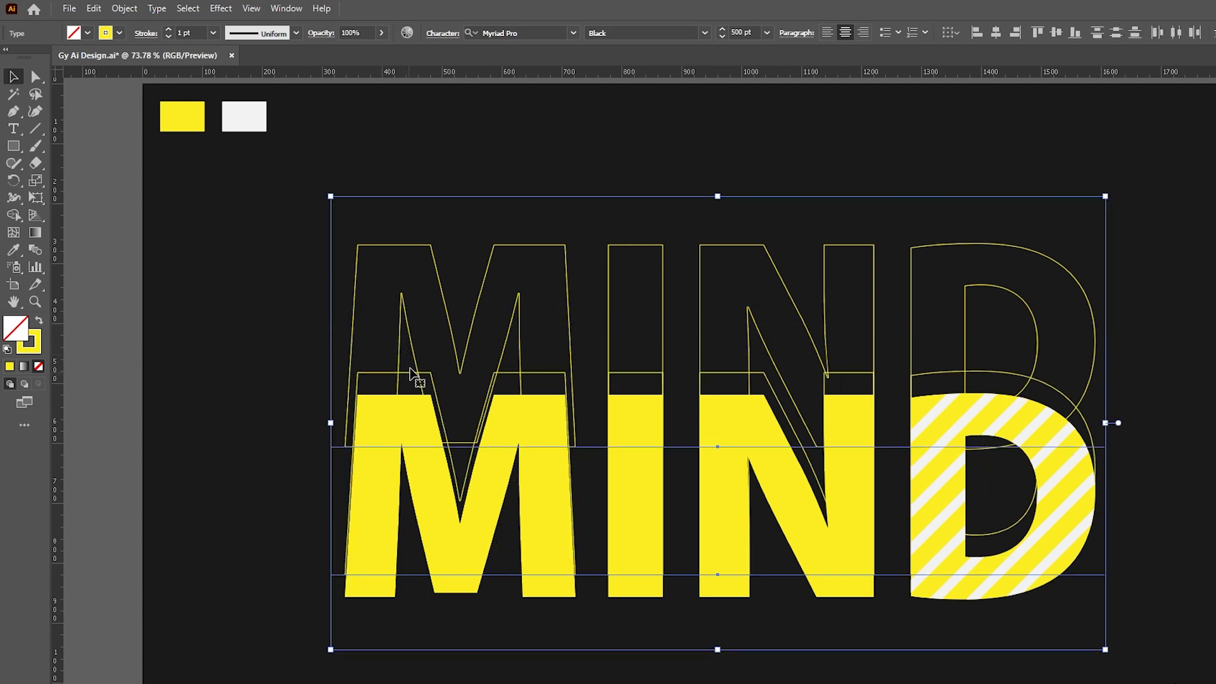
{"action": "left_click", "coordinate": [136, 8]}
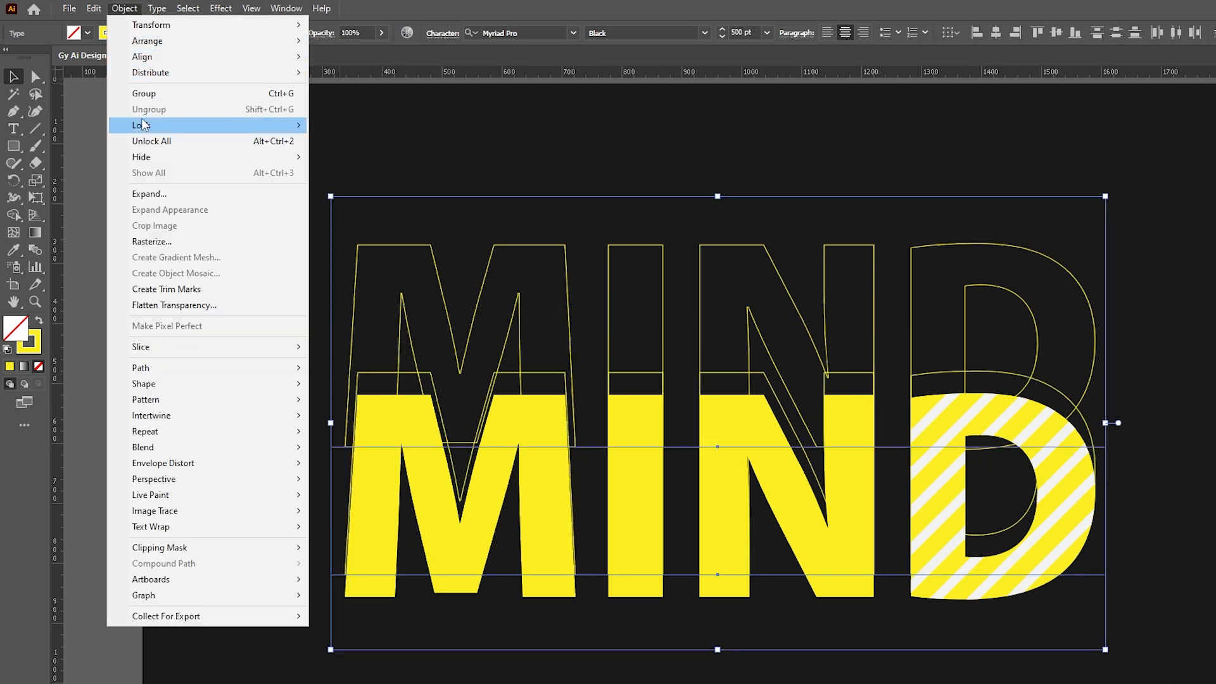
- Blend the outlined MIND into the solid MIND using 4 specified steps
{"action": "mouse_move", "coordinate": [175, 446]}
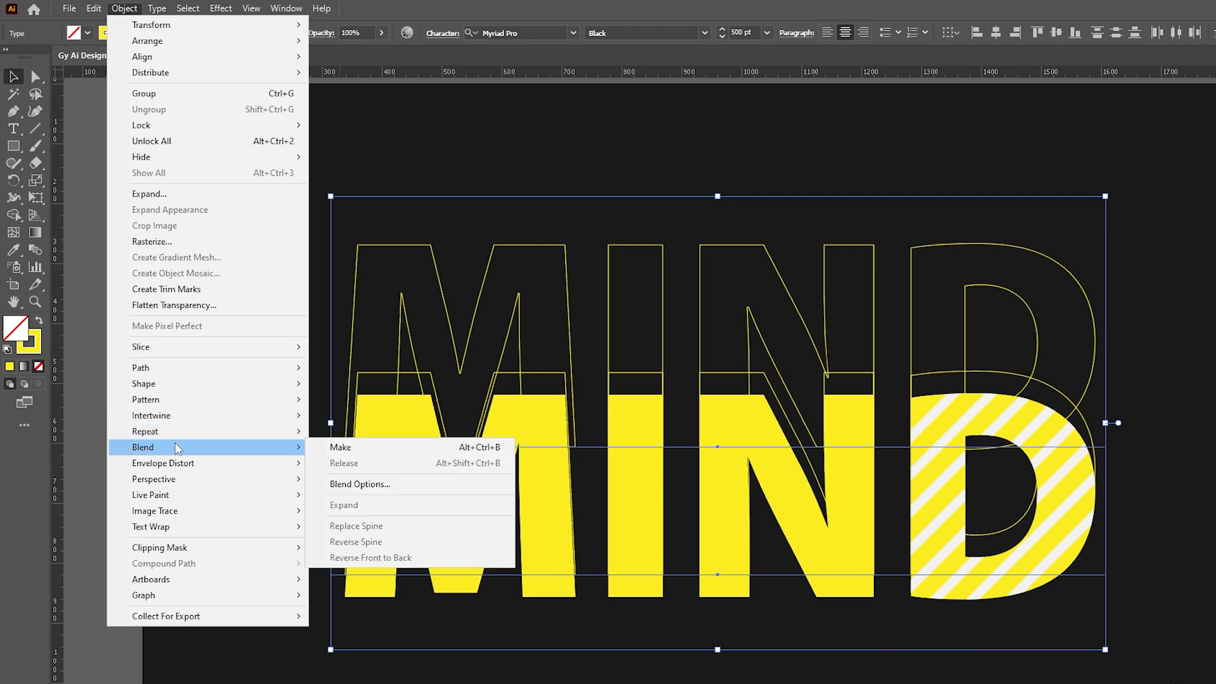
{"action": "left_click", "coordinate": [345, 448]}
{"action": "left_click", "coordinate": [130, 12]}
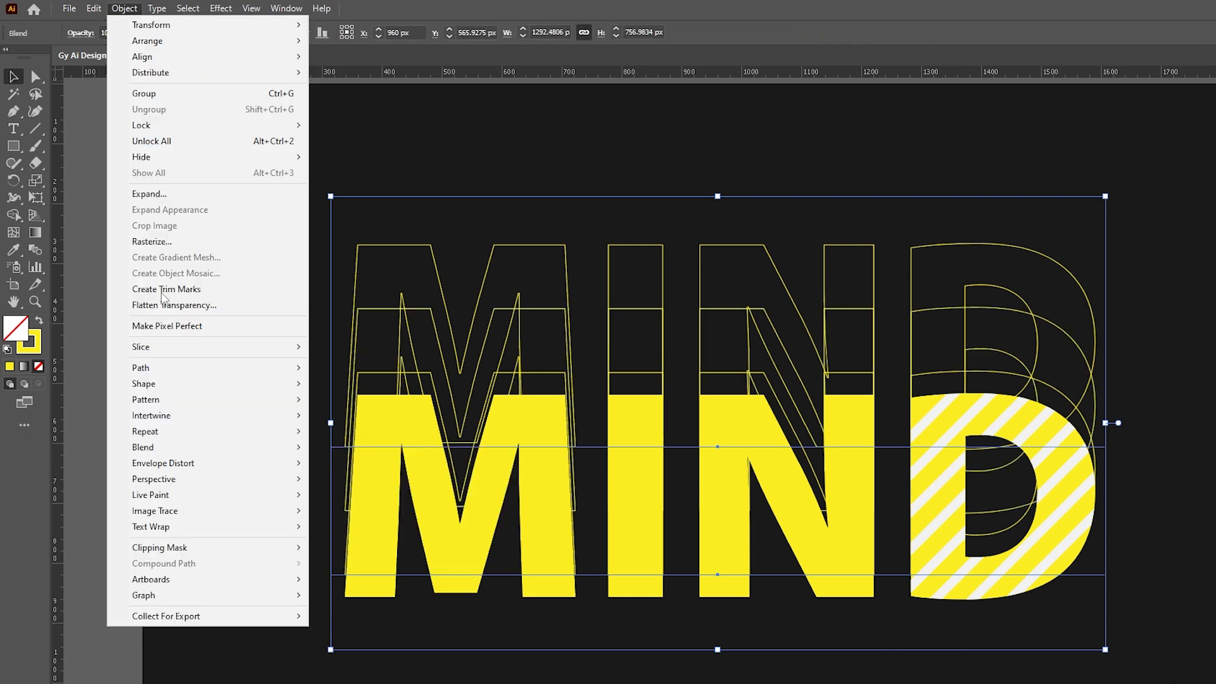
{"action": "mouse_move", "coordinate": [264, 448]}
{"action": "left_click", "coordinate": [336, 484]}
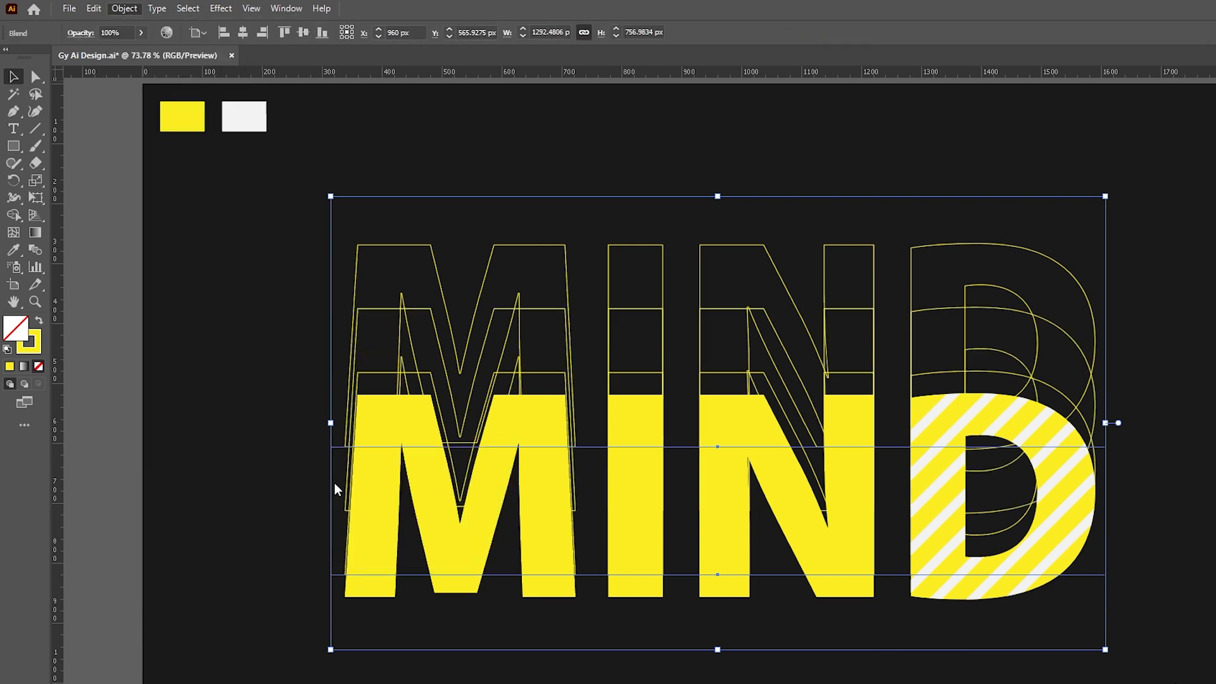
{"action": "left_click", "coordinate": [749, 94]}
{"action": "left_click", "coordinate": [754, 127]}
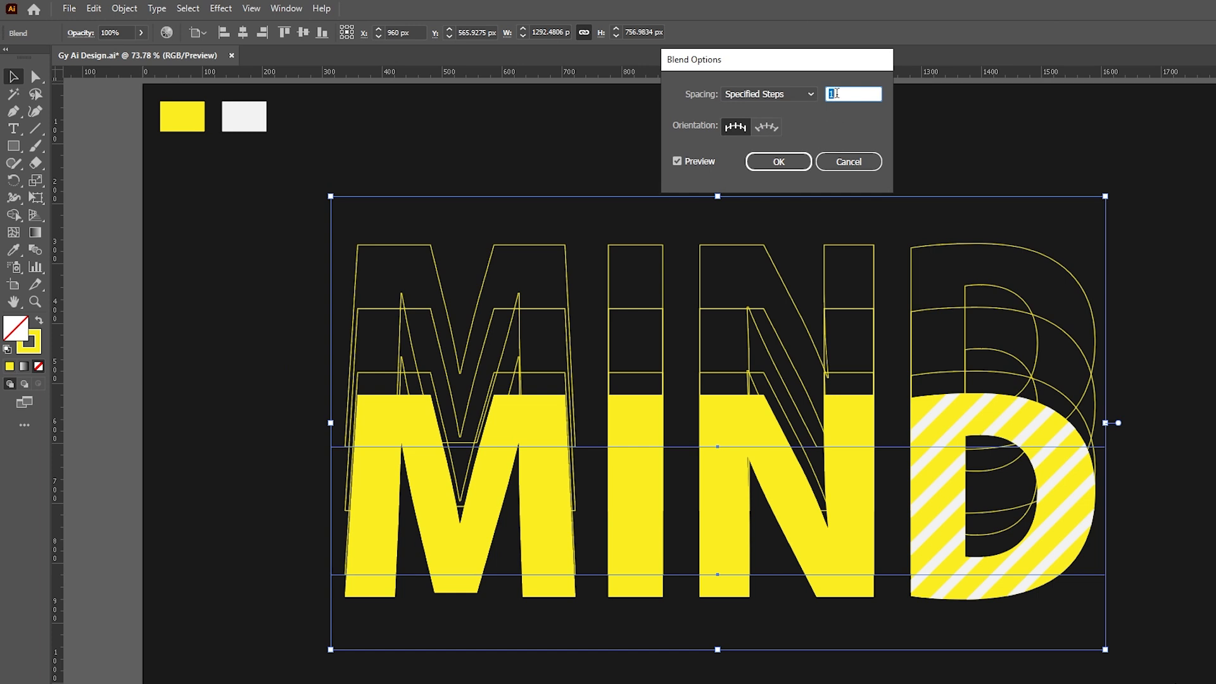
{"action": "type", "text": "4"}
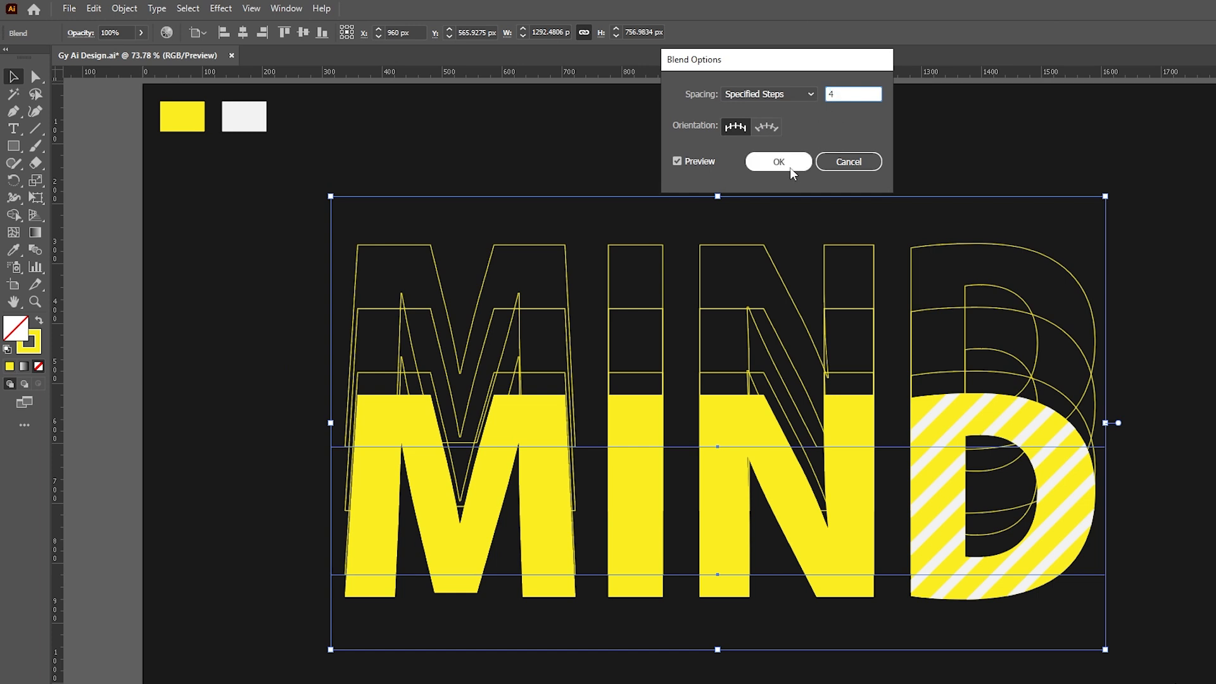
{"action": "left_click", "coordinate": [783, 163]}
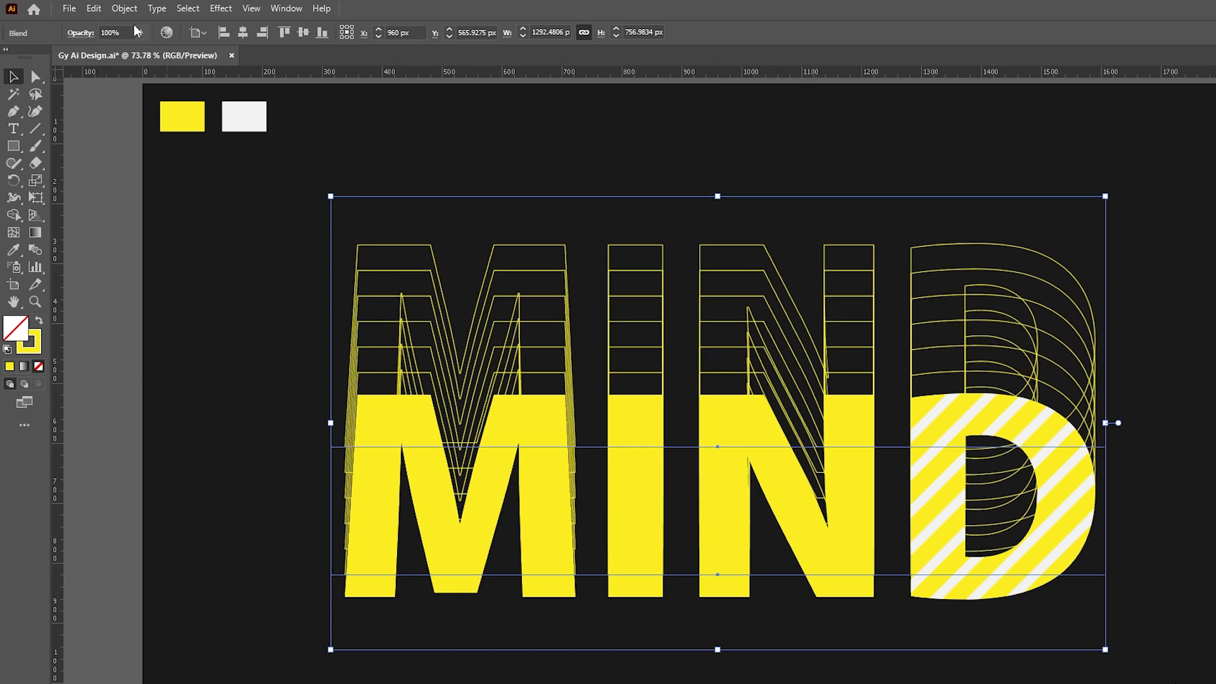
- Expand the MIND blend into paths
{"action": "left_click", "coordinate": [124, 8]}
{"action": "left_click", "coordinate": [140, 193]}
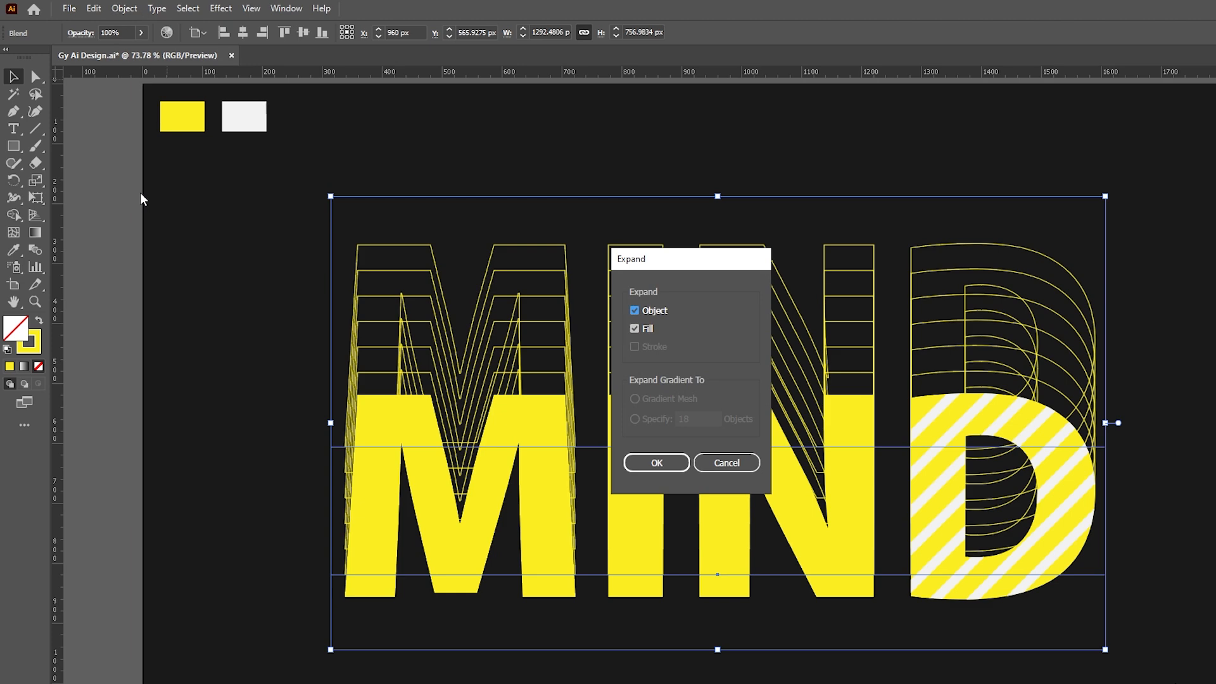
{"action": "left_click", "coordinate": [656, 463]}
{"action": "left_click", "coordinate": [240, 326]}
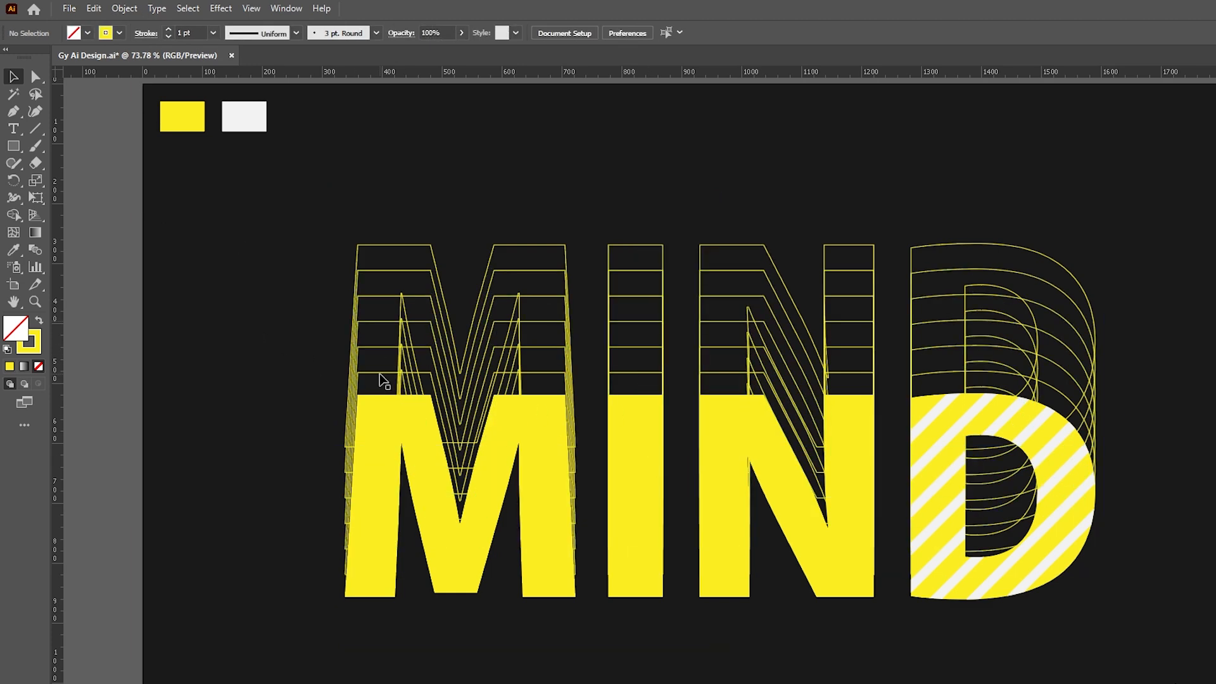
- Ungroup the expanded MIND artwork and select the stepped outline copies
{"action": "left_click", "coordinate": [376, 380]}
{"action": "right_click", "coordinate": [399, 298]}
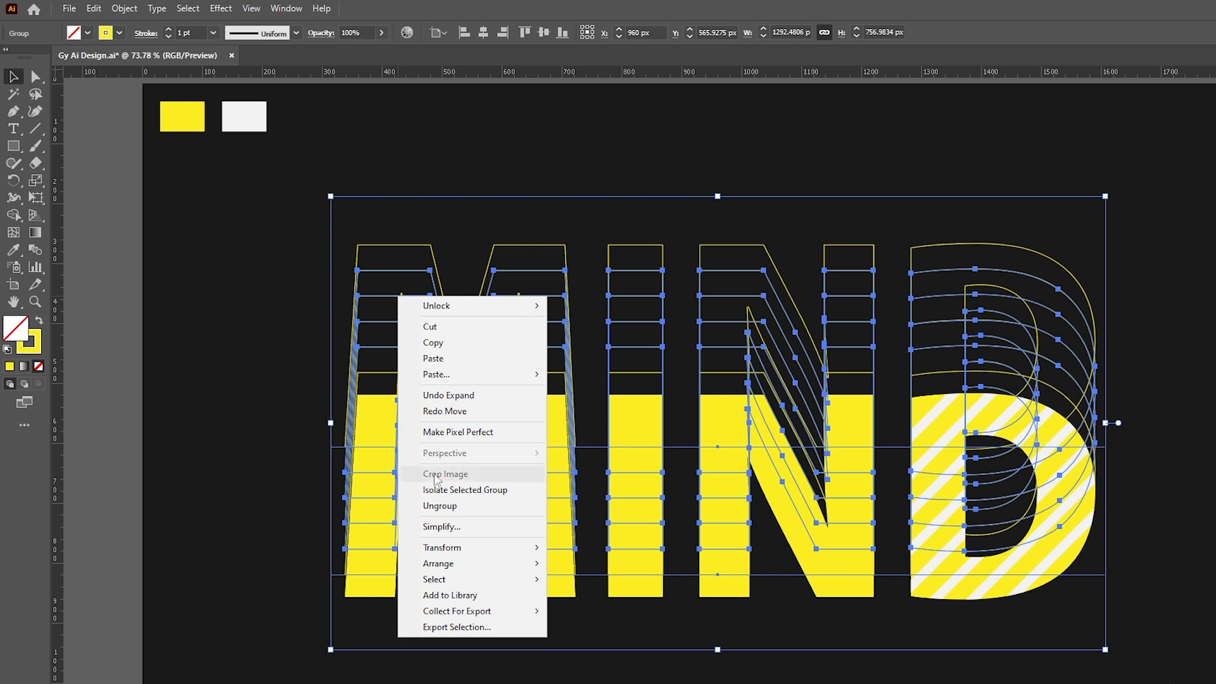
{"action": "left_click", "coordinate": [440, 505]}
{"action": "left_click", "coordinate": [340, 397]}
{"action": "left_click_drag", "start_coordinate": [365, 373], "coordinate": [431, 370]}
{"action": "key", "text": "ctrl+z"}
{"action": "left_click", "coordinate": [374, 322], "text": "shift"}
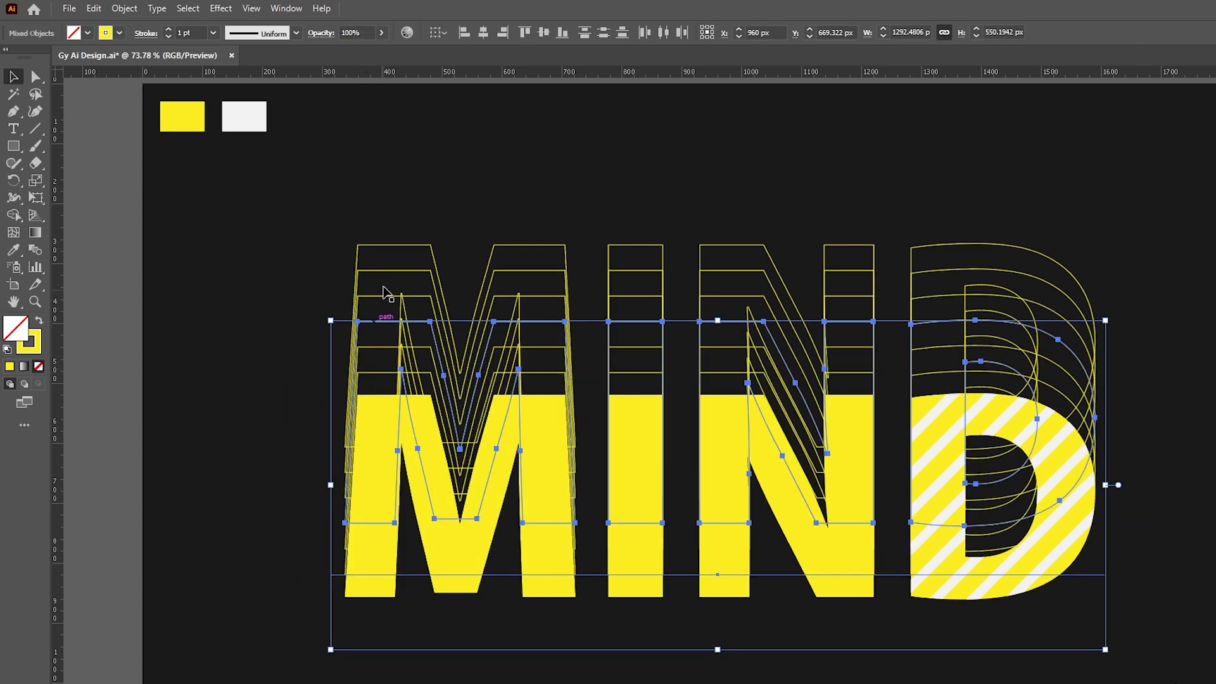
{"action": "left_click_drag", "start_coordinate": [393, 280], "coordinate": [468, 235]}
{"action": "key", "text": "ctrl+z"}
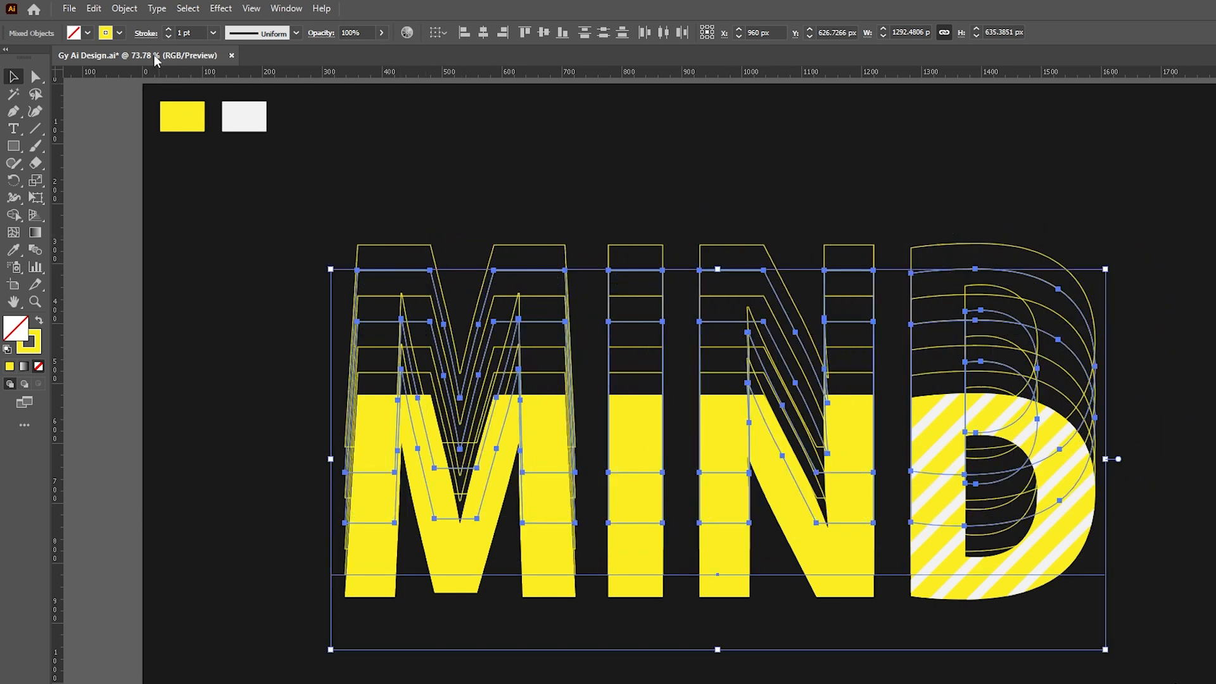
- Give the outline copies a black fill and a 6 pt stroke
{"action": "left_click", "coordinate": [122, 35]}
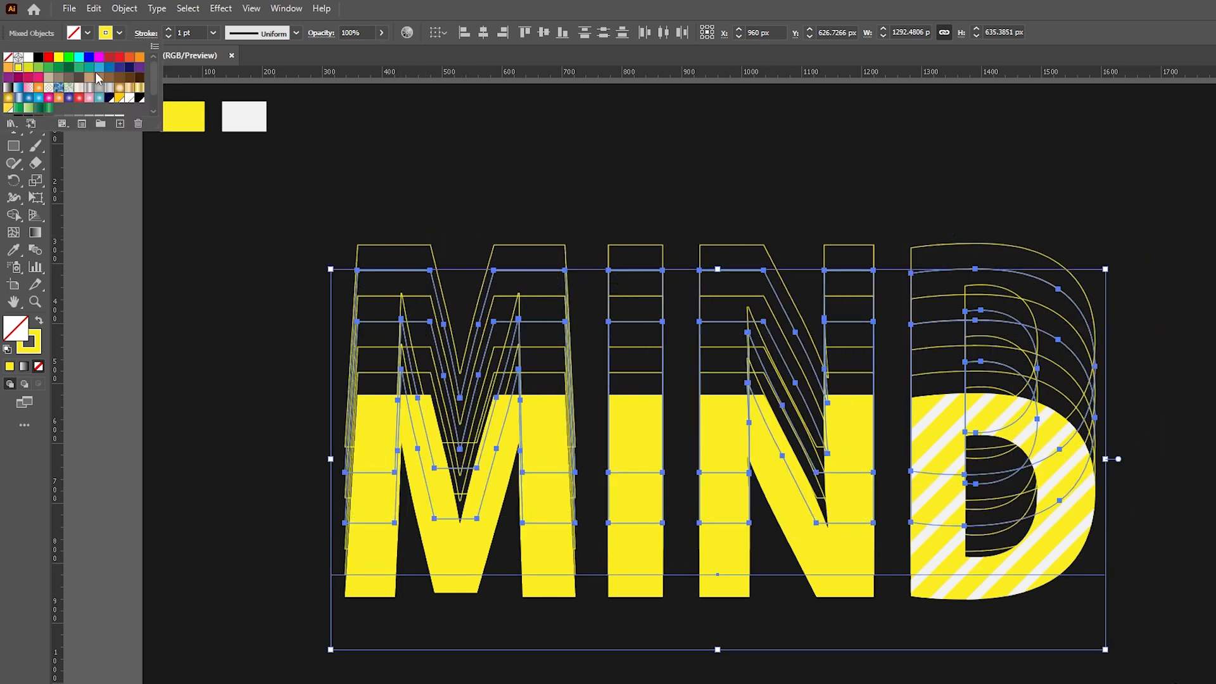
{"action": "scroll", "coordinate": [39, 87], "scroll_direction": "down", "scroll_amount": 2}
{"action": "left_click", "coordinate": [27, 96]}
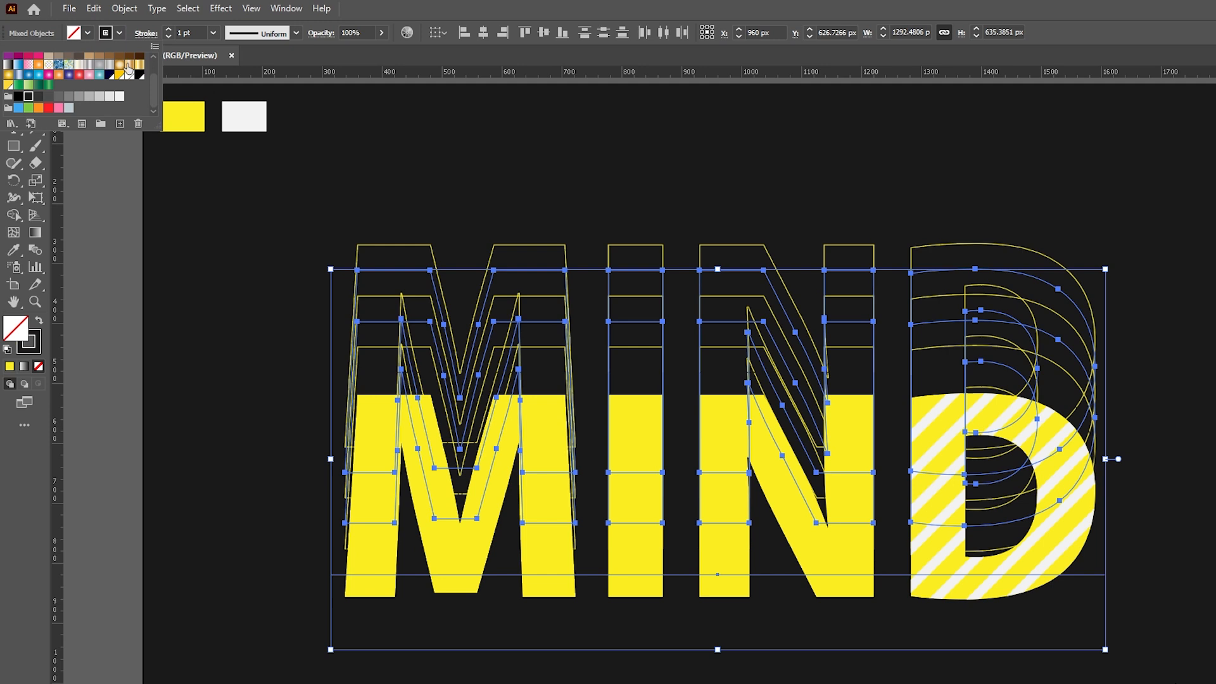
{"action": "left_click", "coordinate": [212, 33]}
{"action": "left_click", "coordinate": [234, 180]}
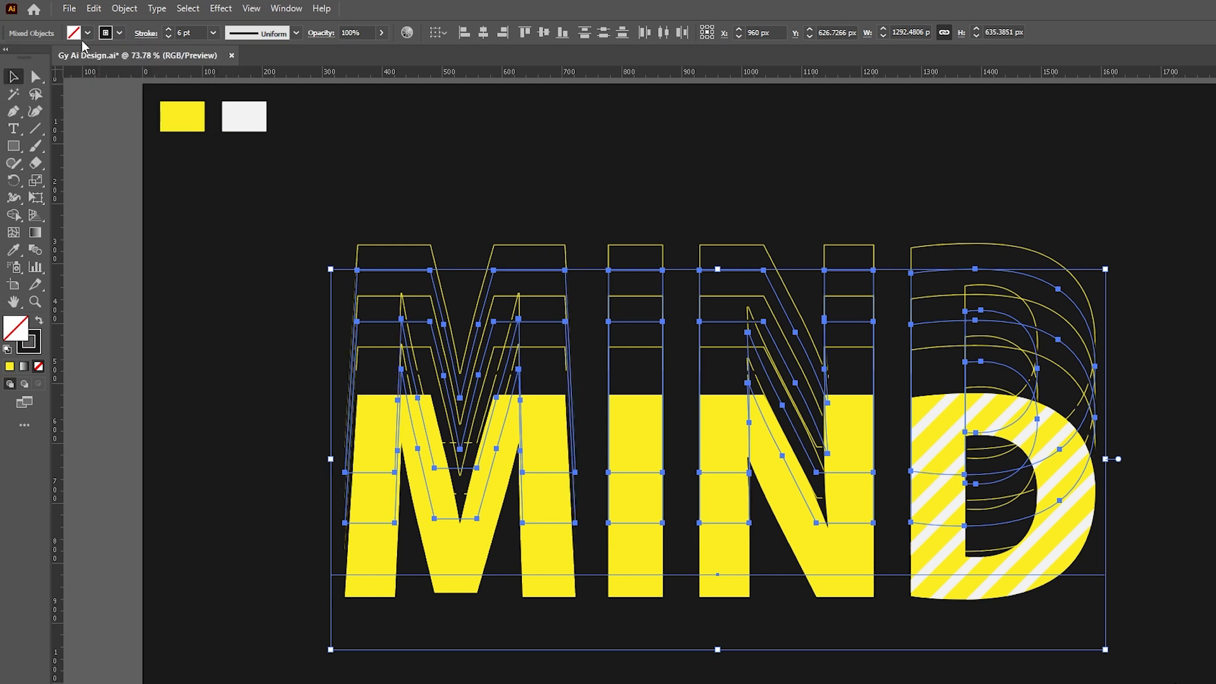
{"action": "left_click", "coordinate": [88, 33]}
{"action": "left_click", "coordinate": [28, 99]}
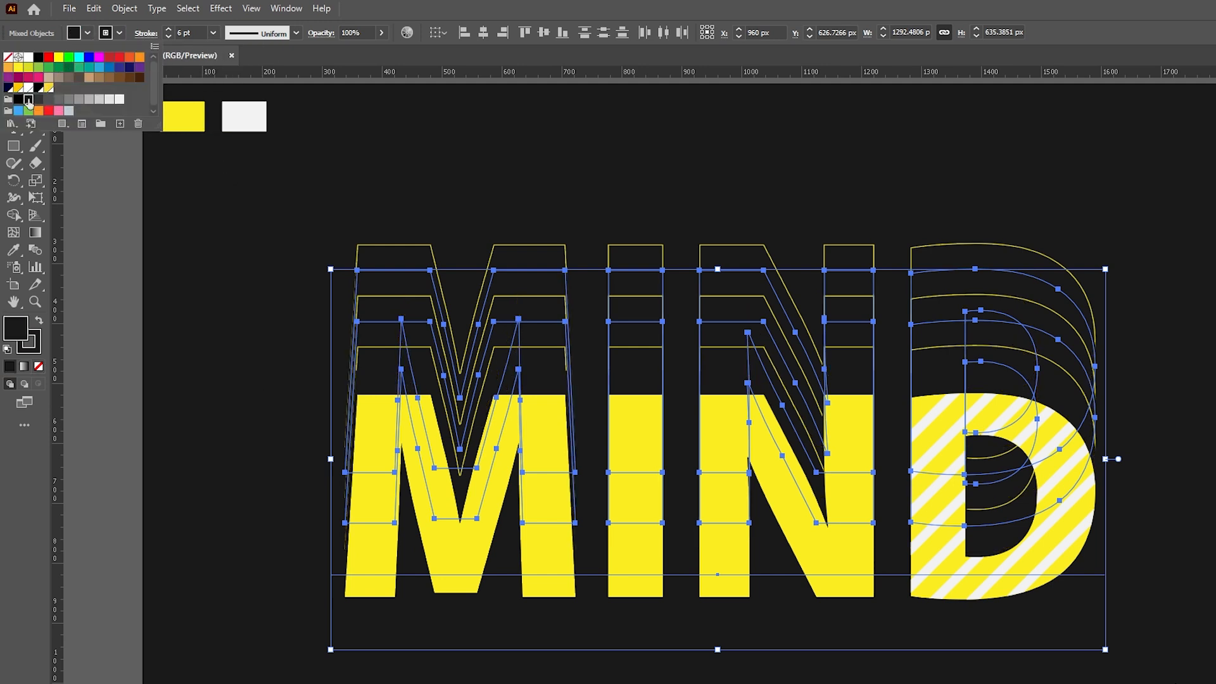
- Align the outline copies' stroke to the outside of the paths
{"action": "left_click", "coordinate": [145, 33]}
{"action": "left_click", "coordinate": [87, 108]}
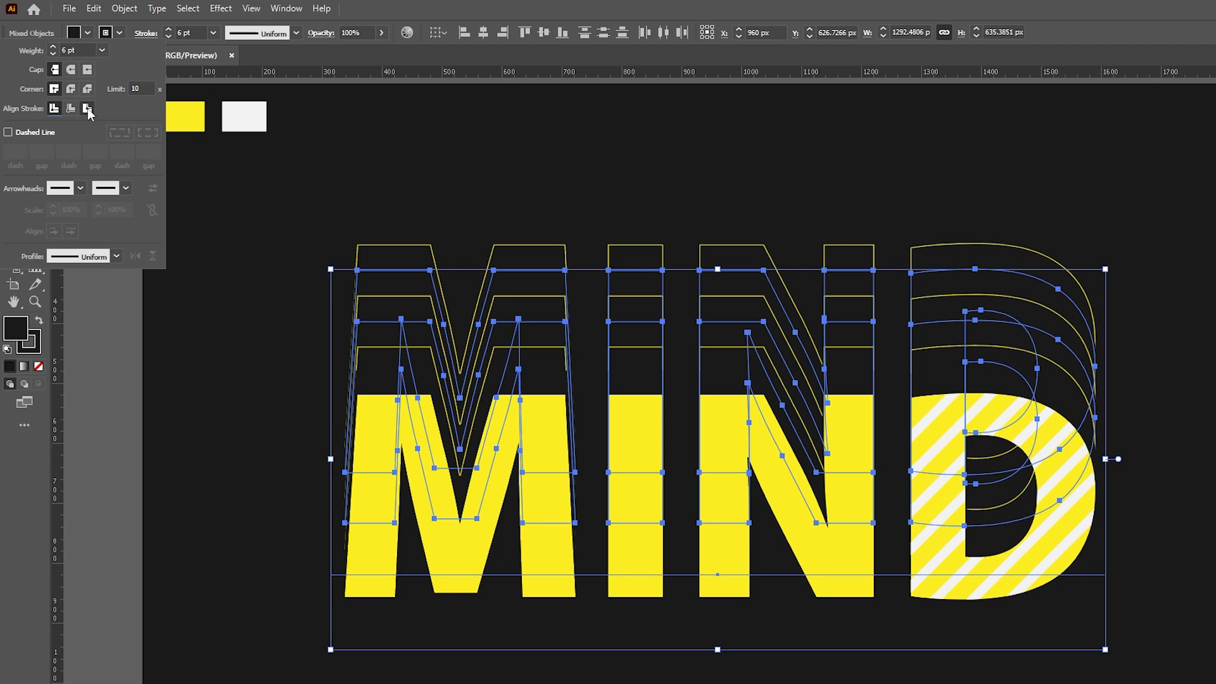
{"action": "left_click", "coordinate": [497, 207]}
{"action": "left_click", "coordinate": [561, 206]}
{"action": "left_click_drag", "start_coordinate": [618, 202], "coordinate": [570, 201]}
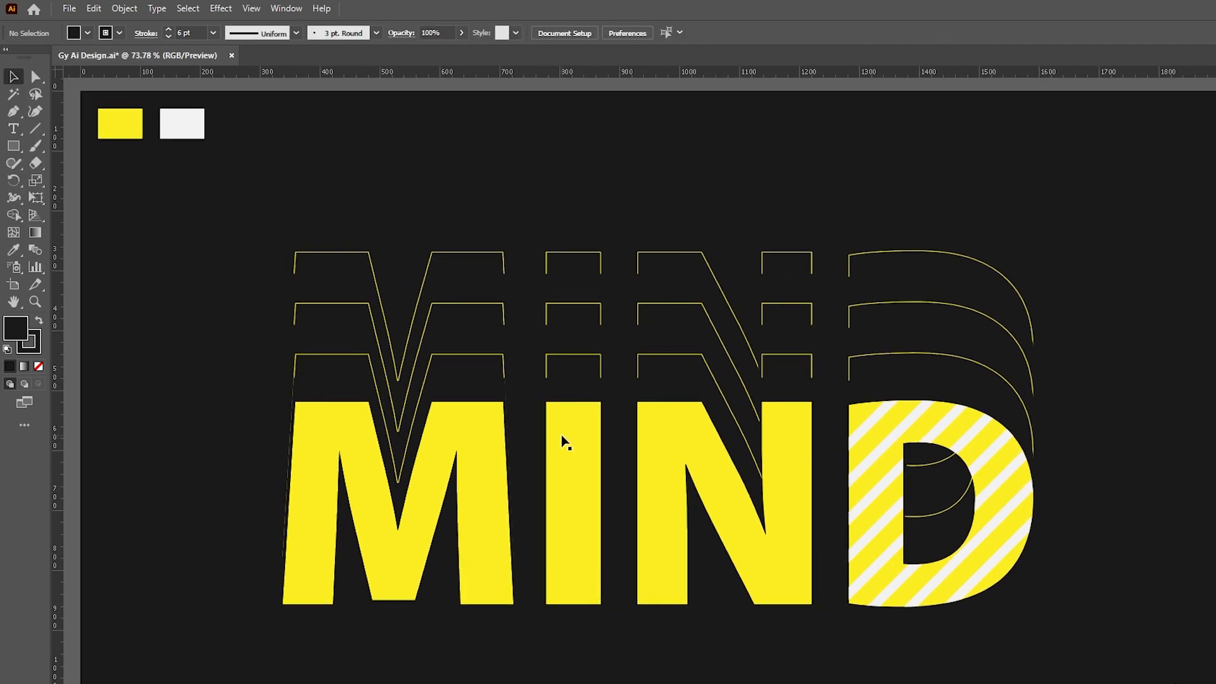
{"action": "left_click", "coordinate": [561, 433]}
- Ungroup MIND and drag the I's top edge up about 339 px into a tall bar
{"action": "right_click", "coordinate": [569, 425]}
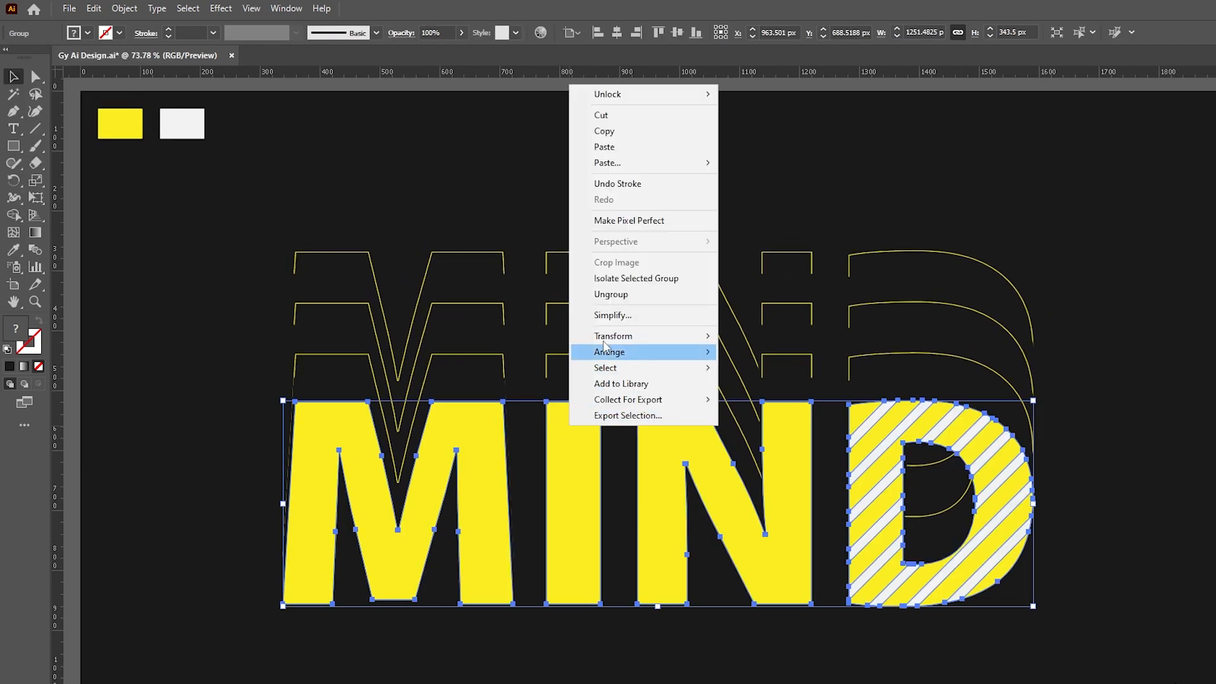
{"action": "left_click", "coordinate": [611, 293]}
{"action": "left_click", "coordinate": [650, 179]}
{"action": "left_click", "coordinate": [577, 453]}
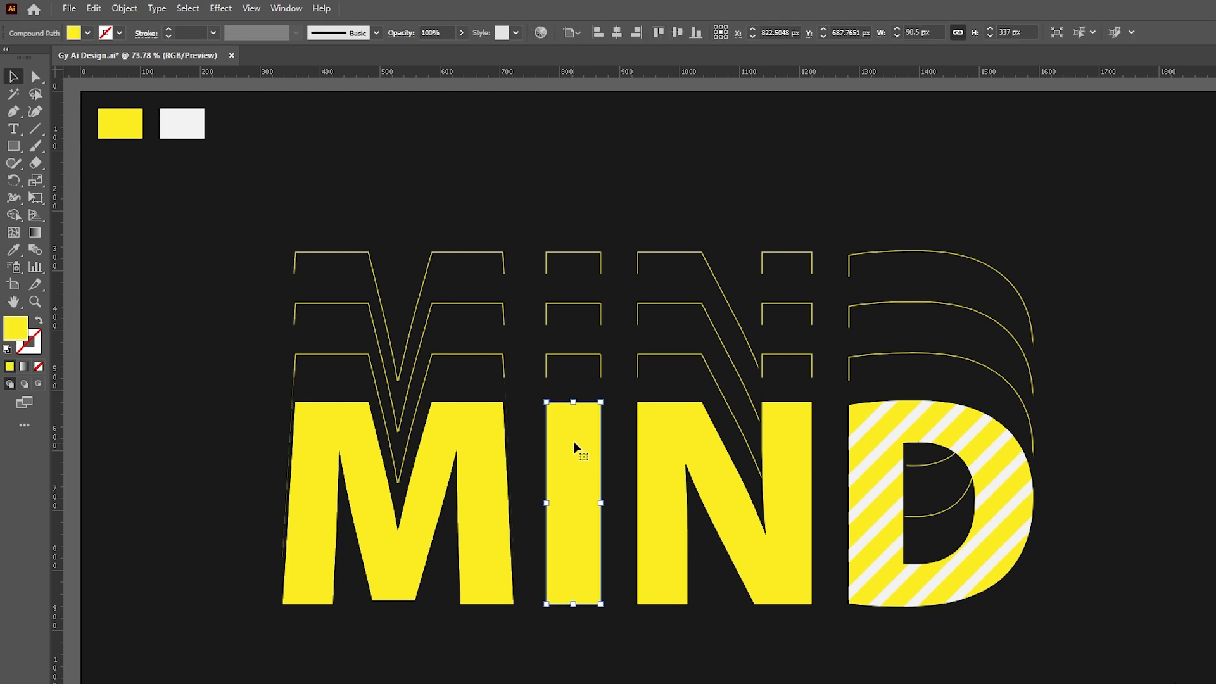
{"action": "double_click", "coordinate": [574, 435]}
{"action": "key", "text": "a"}
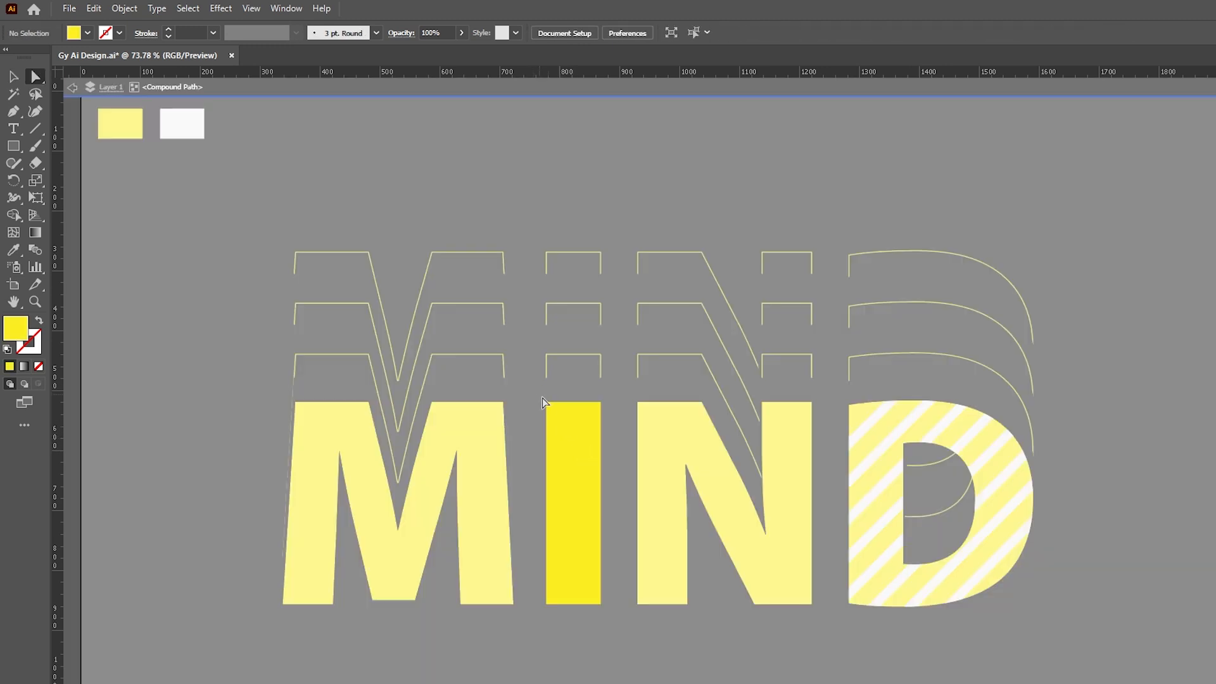
{"action": "left_click", "coordinate": [577, 402]}
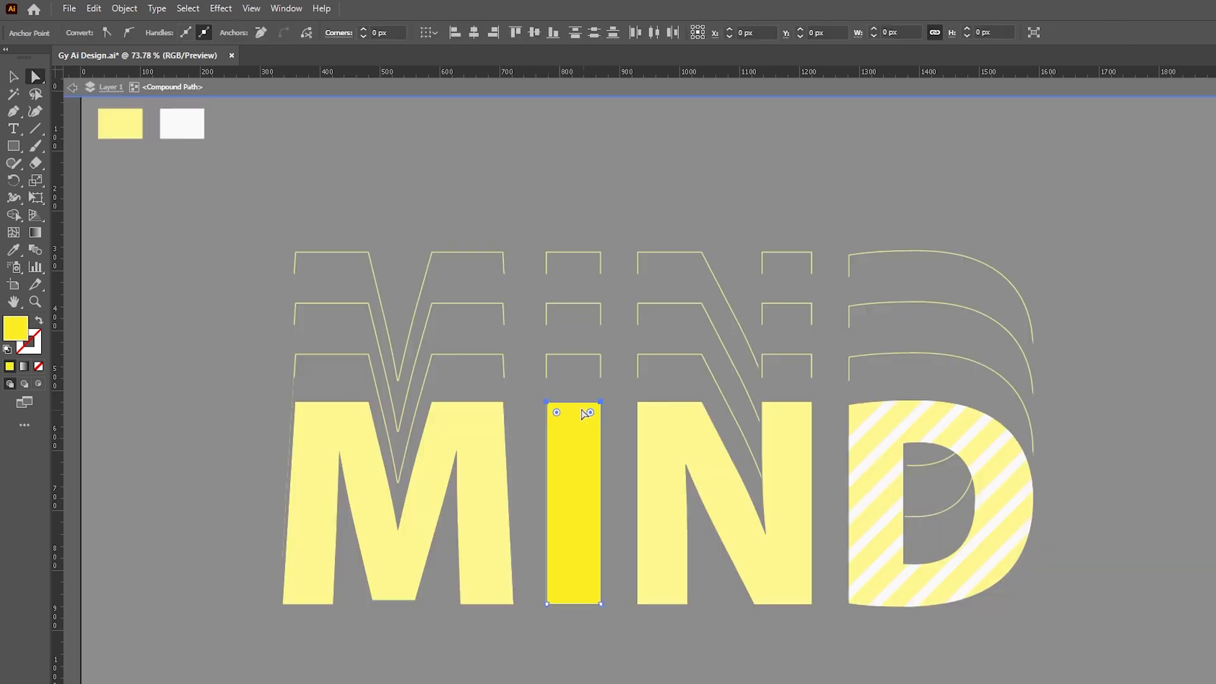
{"action": "left_click_drag", "start_coordinate": [577, 404], "coordinate": [589, 197]}
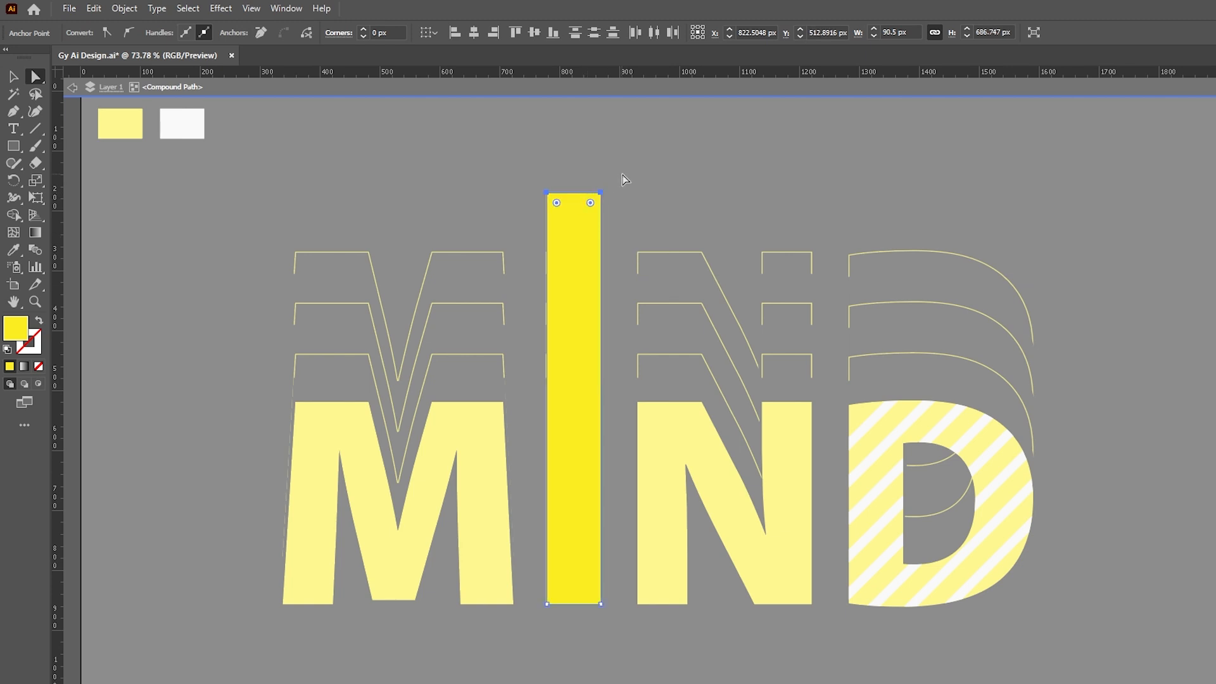
{"action": "key", "text": "v"}
{"action": "double_click", "coordinate": [667, 167]}
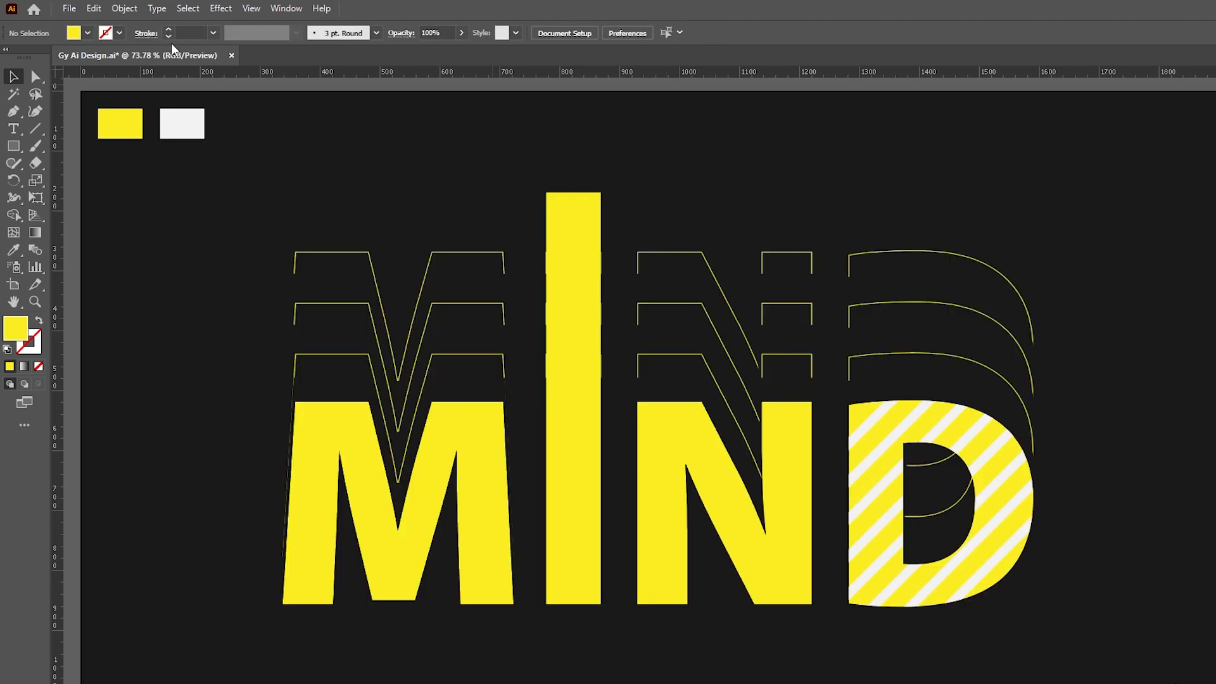
- Add the text 'CREATIVE' and scale it down over the MIND letters
{"action": "left_click", "coordinate": [13, 128]}
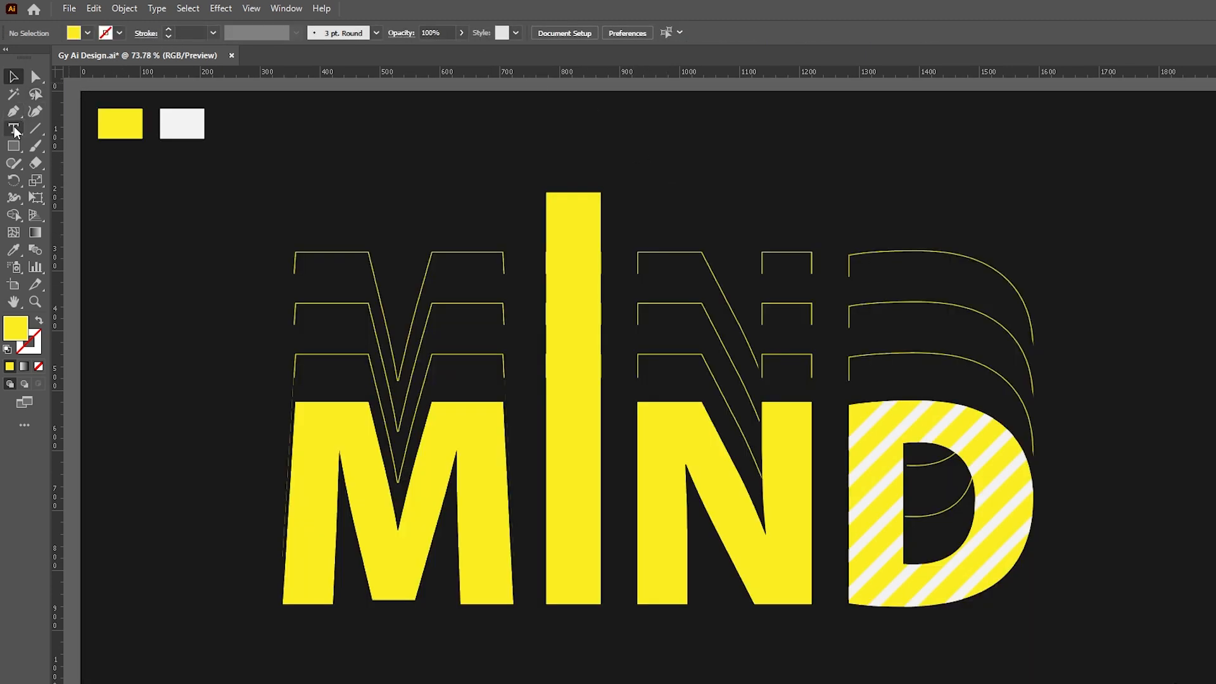
{"action": "left_click", "coordinate": [316, 181]}
{"action": "type", "text": "C"}
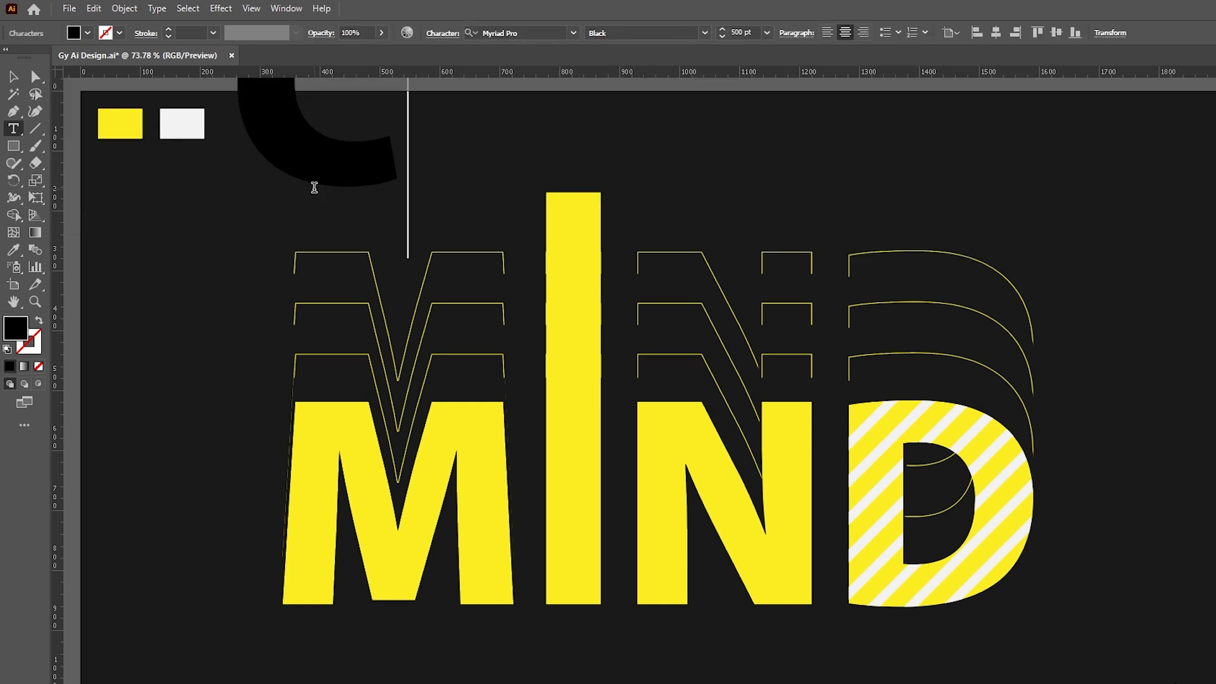
{"action": "type", "text": "REATIVE"}
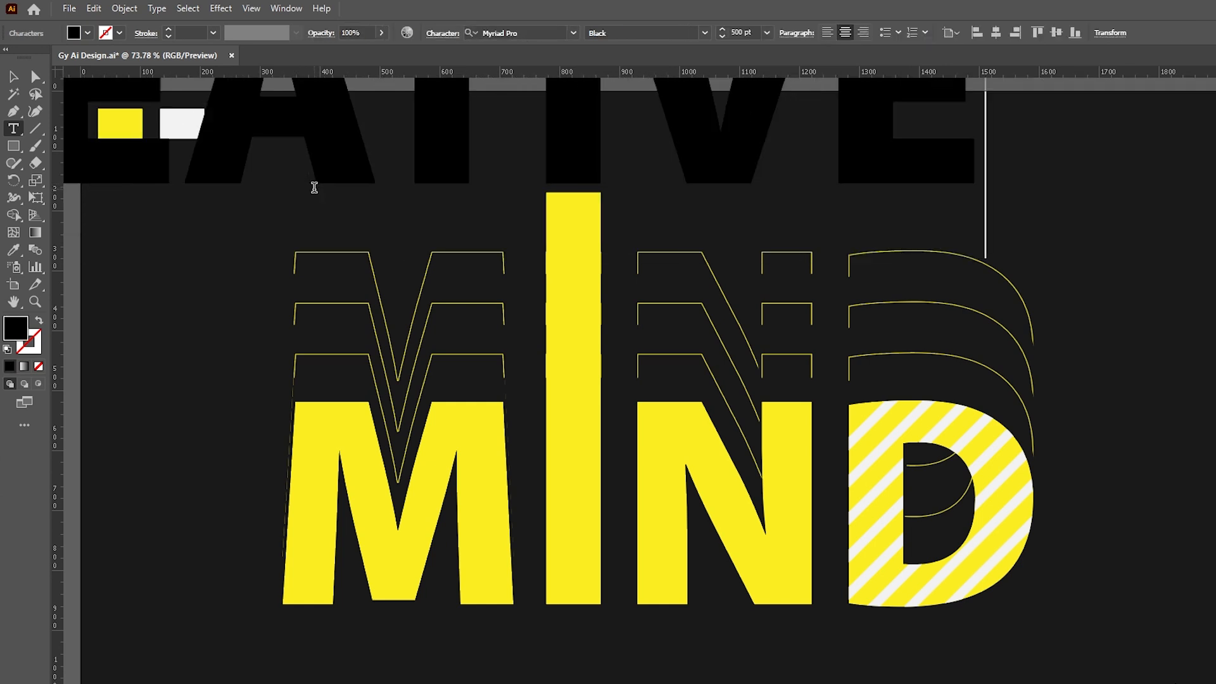
{"action": "left_click", "coordinate": [13, 76]}
{"action": "left_click_drag", "start_coordinate": [654, 133], "coordinate": [797, 352]}
{"action": "left_click_drag", "start_coordinate": [1124, 314], "coordinate": [590, 317]}
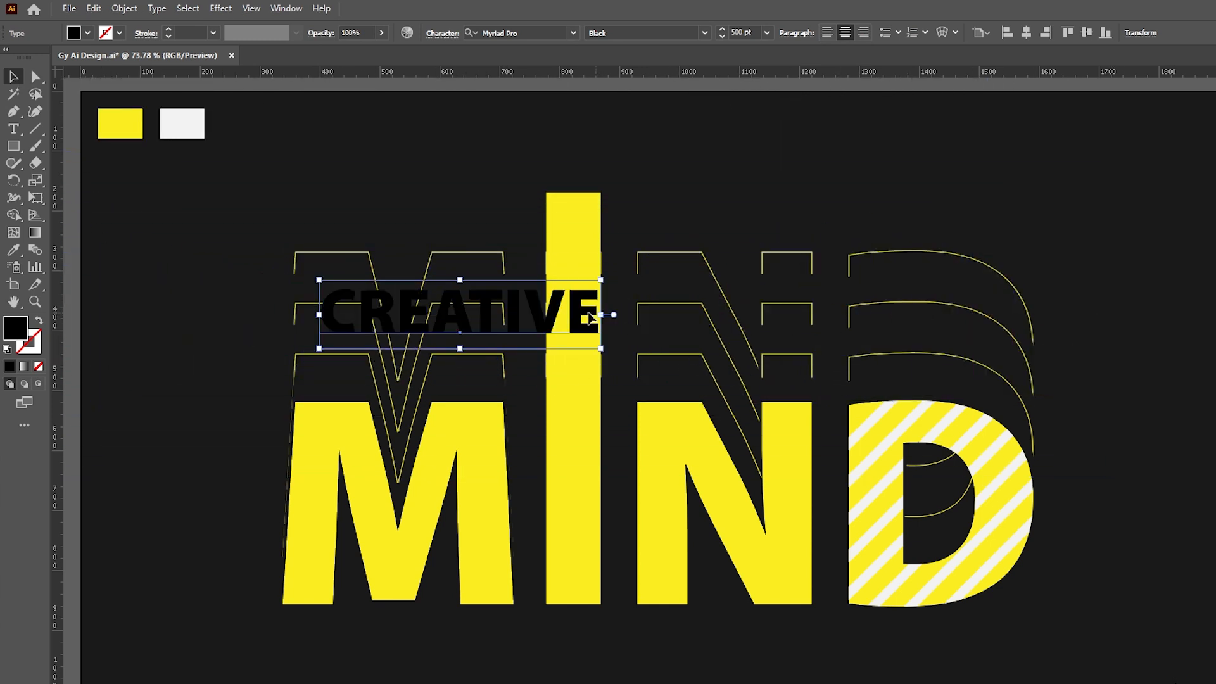
{"action": "left_click", "coordinate": [700, 170]}
- Set the CREATIVE font to Leelawadee UI Bold in the Character panel
{"action": "key", "text": "ctrl+t"}
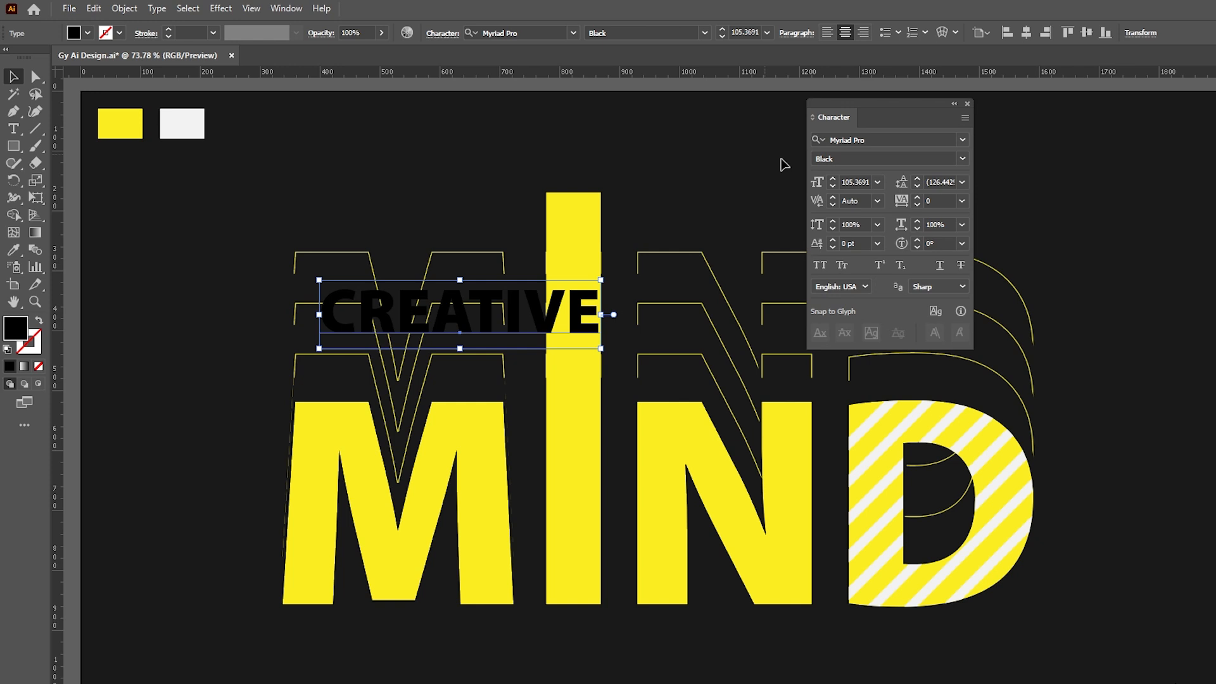
{"action": "left_click", "coordinate": [962, 139]}
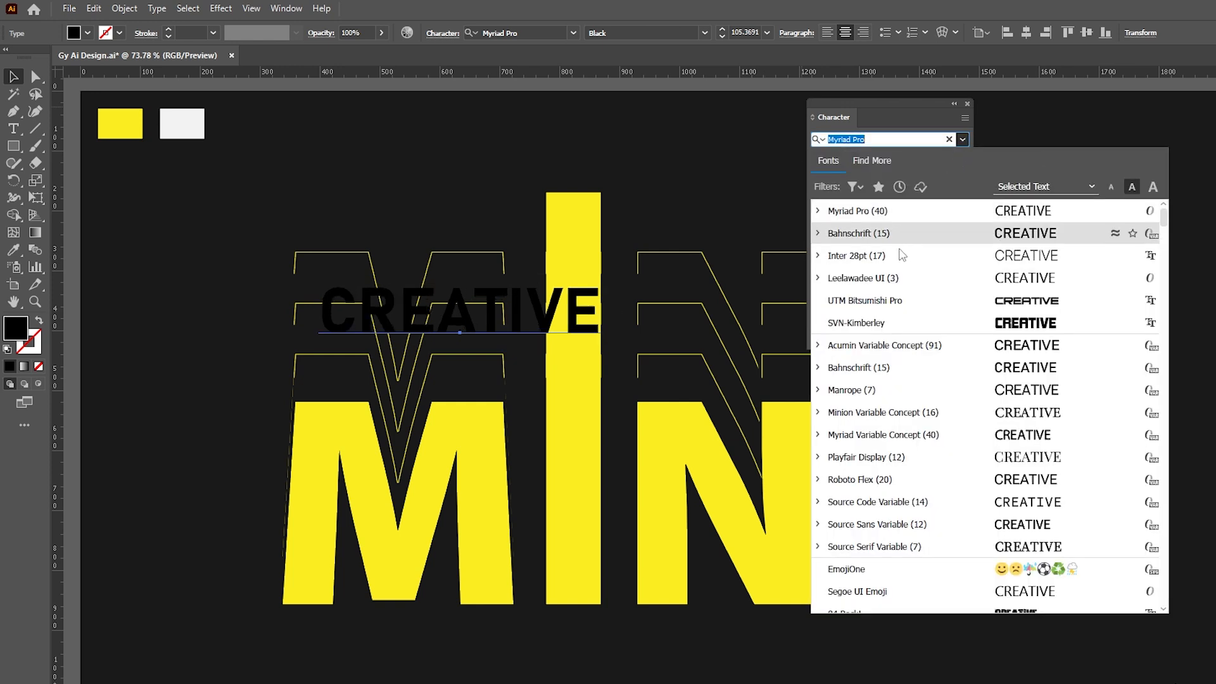
{"action": "left_click", "coordinate": [890, 277]}
{"action": "left_click", "coordinate": [963, 157]}
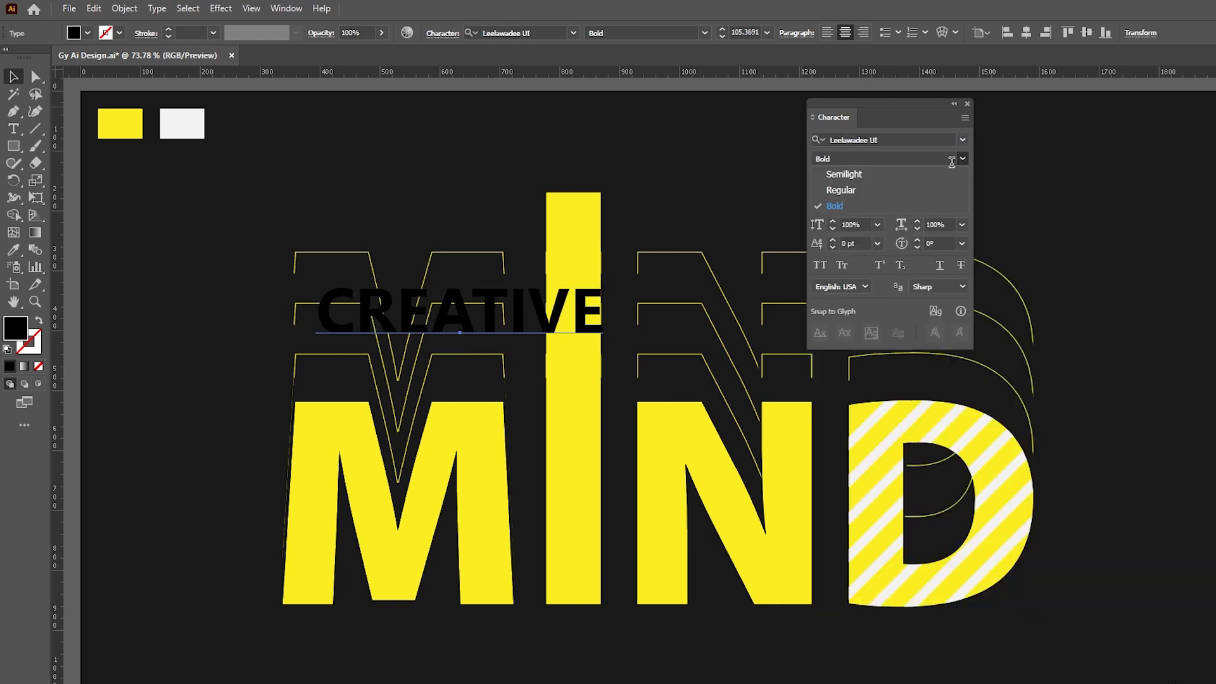
- Rotate CREATIVE to read vertically and fit it inside the I's yellow bar
{"action": "left_click_drag", "start_coordinate": [577, 309], "coordinate": [599, 354]}
{"action": "left_click_drag", "start_coordinate": [563, 313], "coordinate": [570, 369]}
{"action": "left_click_drag", "start_coordinate": [574, 487], "coordinate": [576, 407]}
{"action": "left_click_drag", "start_coordinate": [579, 350], "coordinate": [574, 357]}
- Outline CREATIVE, shrink it slightly, and centre it horizontally on the yellow bar
{"action": "right_click", "coordinate": [556, 262]}
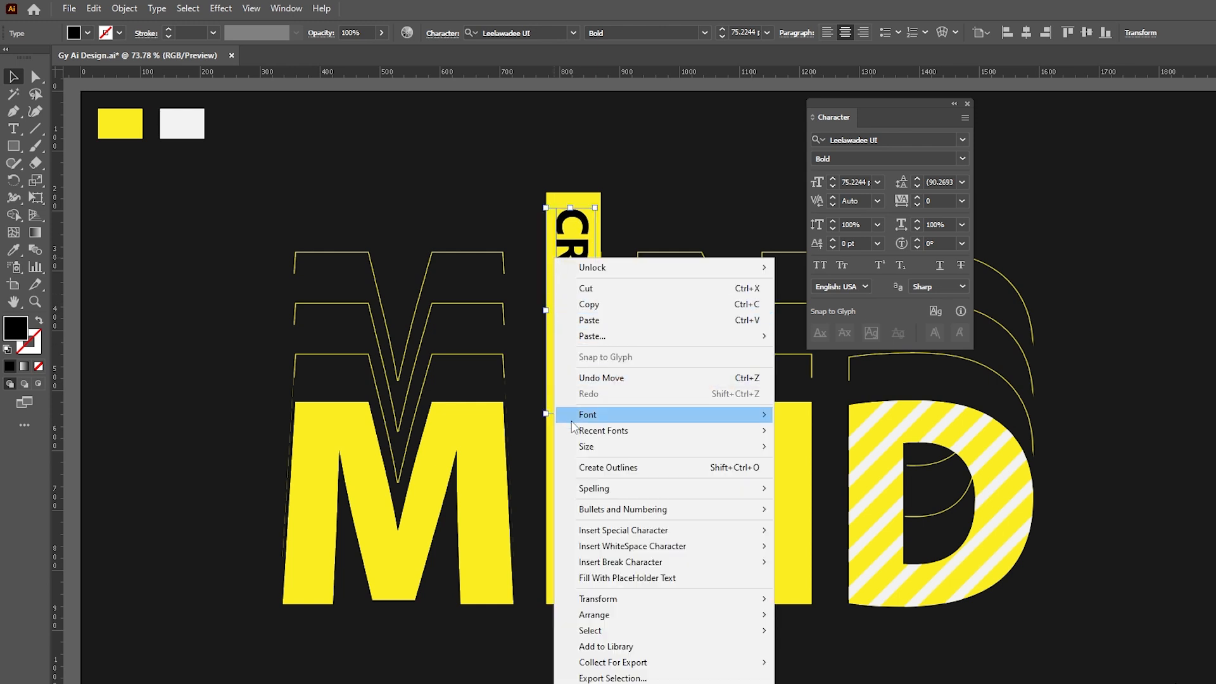
{"action": "left_click", "coordinate": [583, 468]}
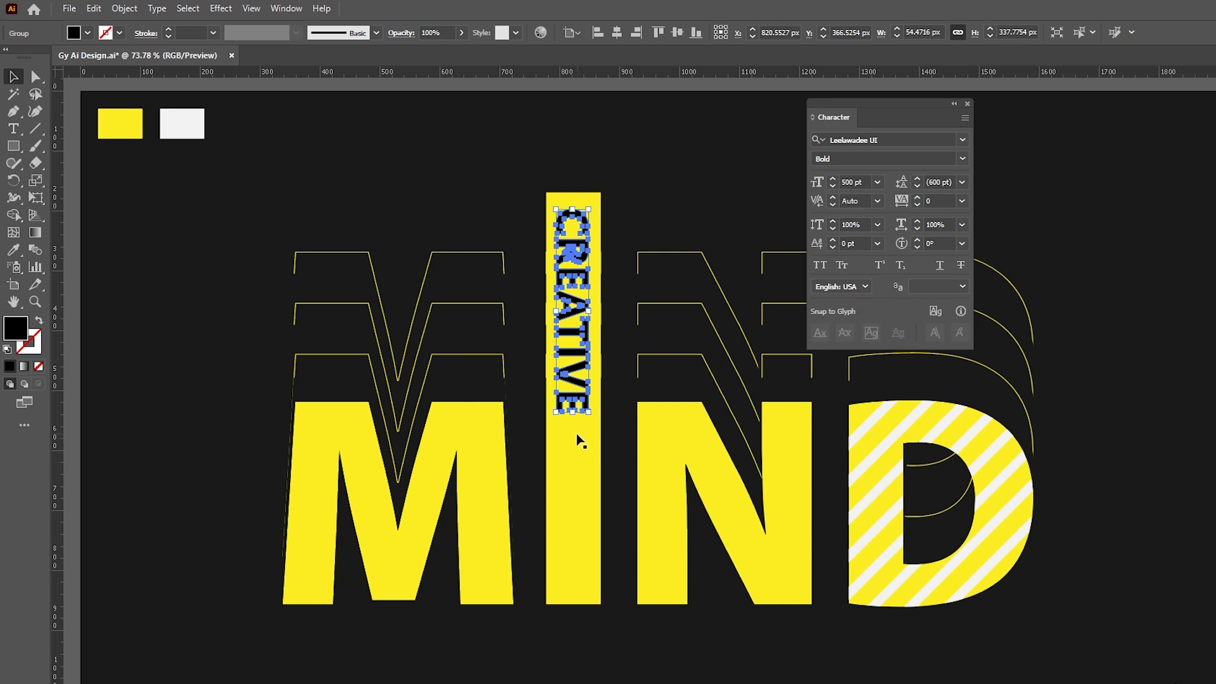
{"action": "left_click_drag", "start_coordinate": [573, 415], "coordinate": [574, 396]}
{"action": "left_click", "coordinate": [592, 198], "text": "shift"}
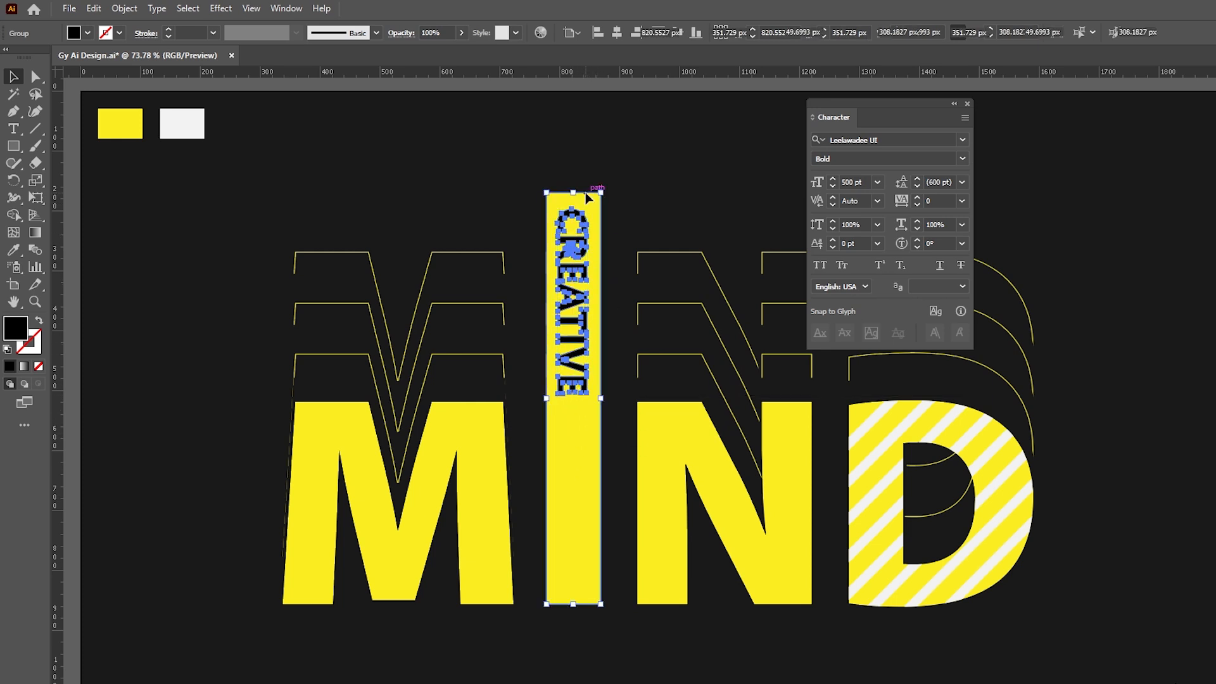
{"action": "left_click", "coordinate": [594, 197]}
{"action": "left_click", "coordinate": [616, 33]}
{"action": "left_click", "coordinate": [631, 135]}
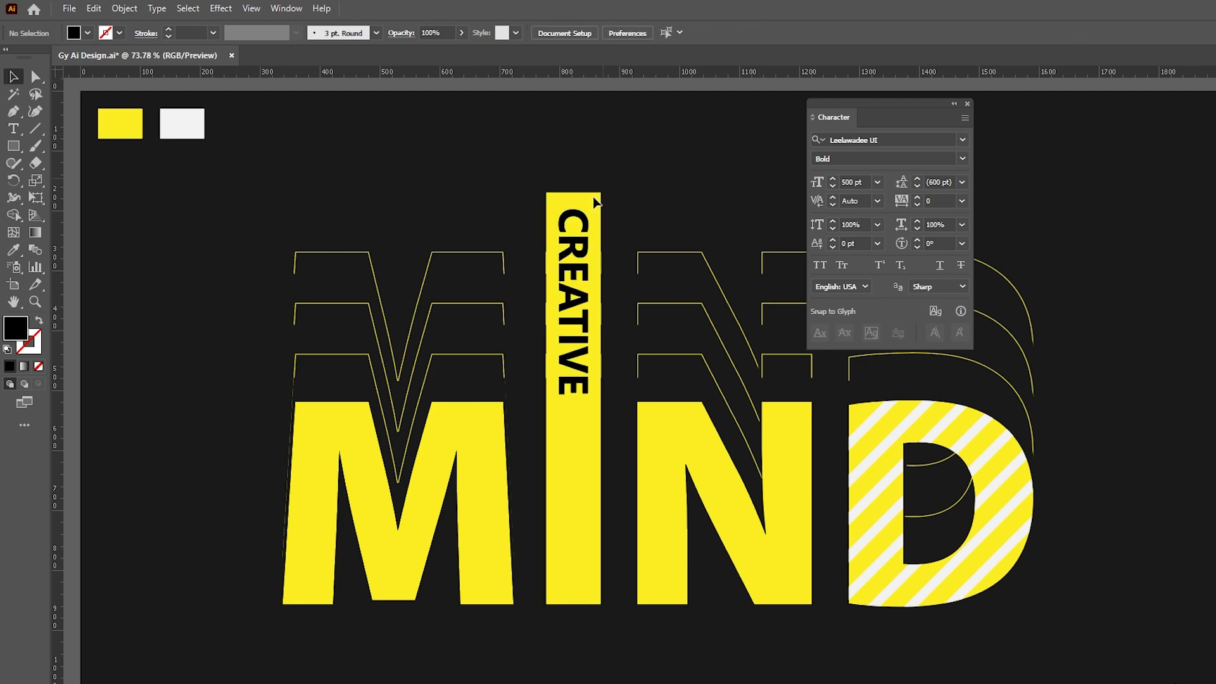
- Stretch the last E of CREATIVE down the bar into a long black line
{"action": "double_click", "coordinate": [580, 252]}
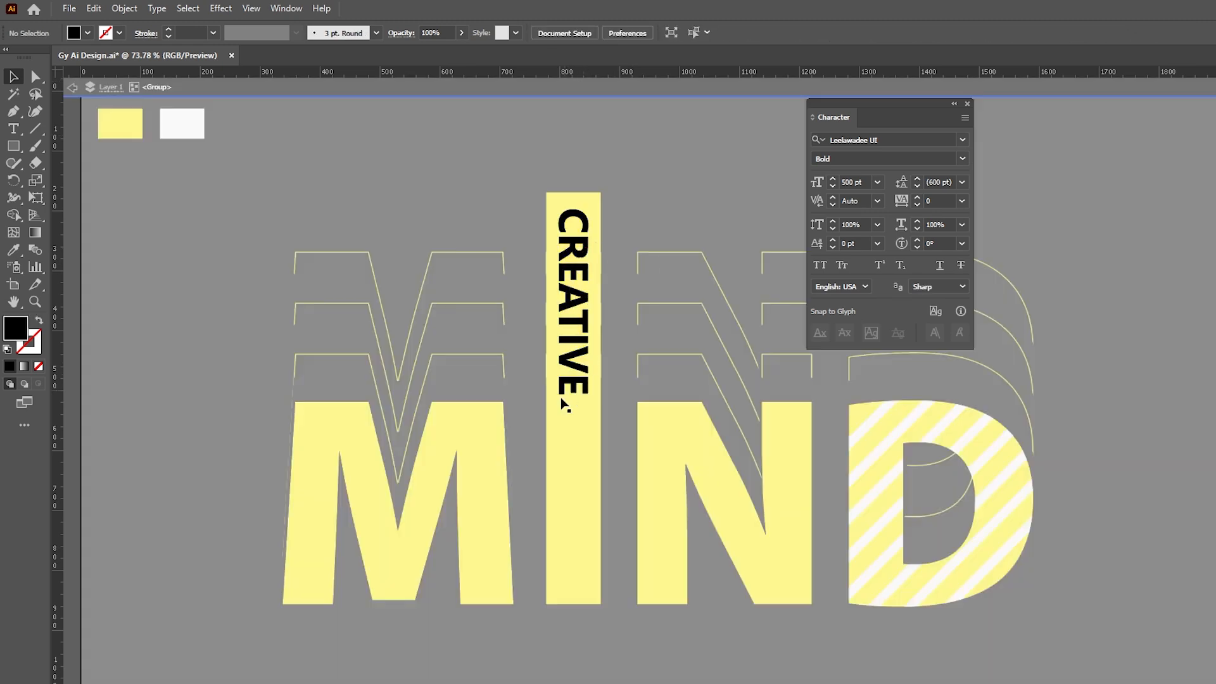
{"action": "scroll", "coordinate": [556, 409], "scroll_direction": "up", "scroll_amount": 2}
{"action": "key", "text": "a"}
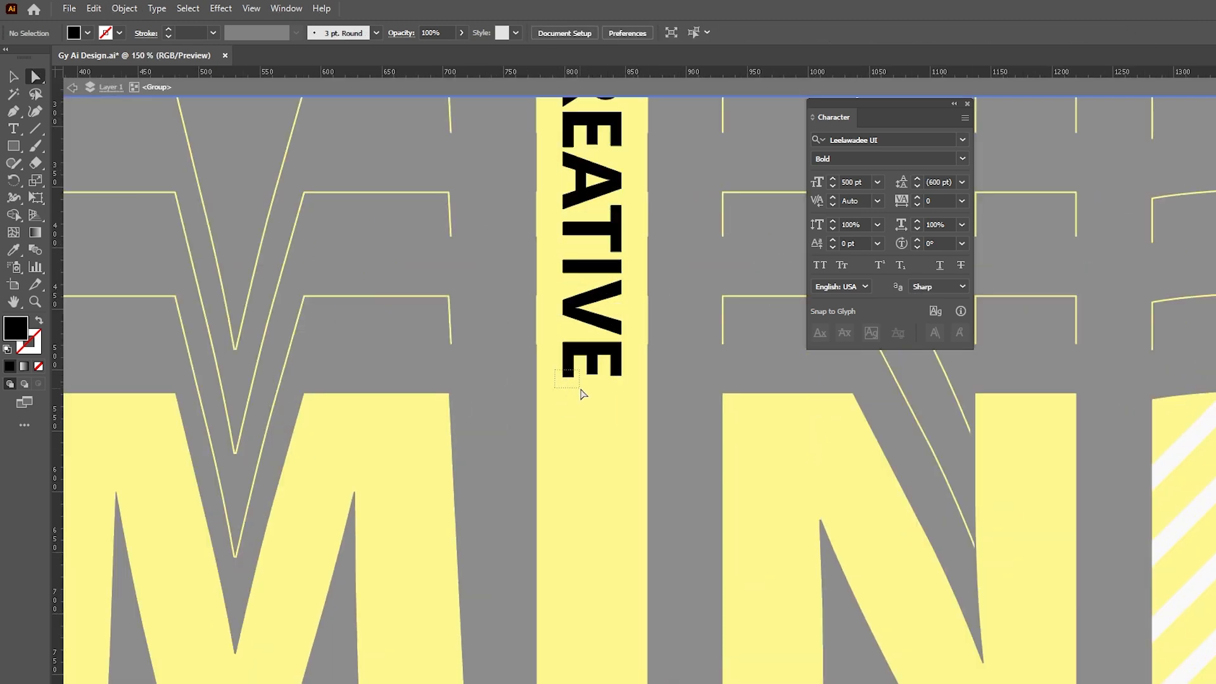
{"action": "left_click_drag", "start_coordinate": [555, 369], "coordinate": [573, 530]}
{"action": "scroll", "coordinate": [583, 394], "scroll_direction": "down", "scroll_amount": 1}
{"action": "key", "text": "v"}
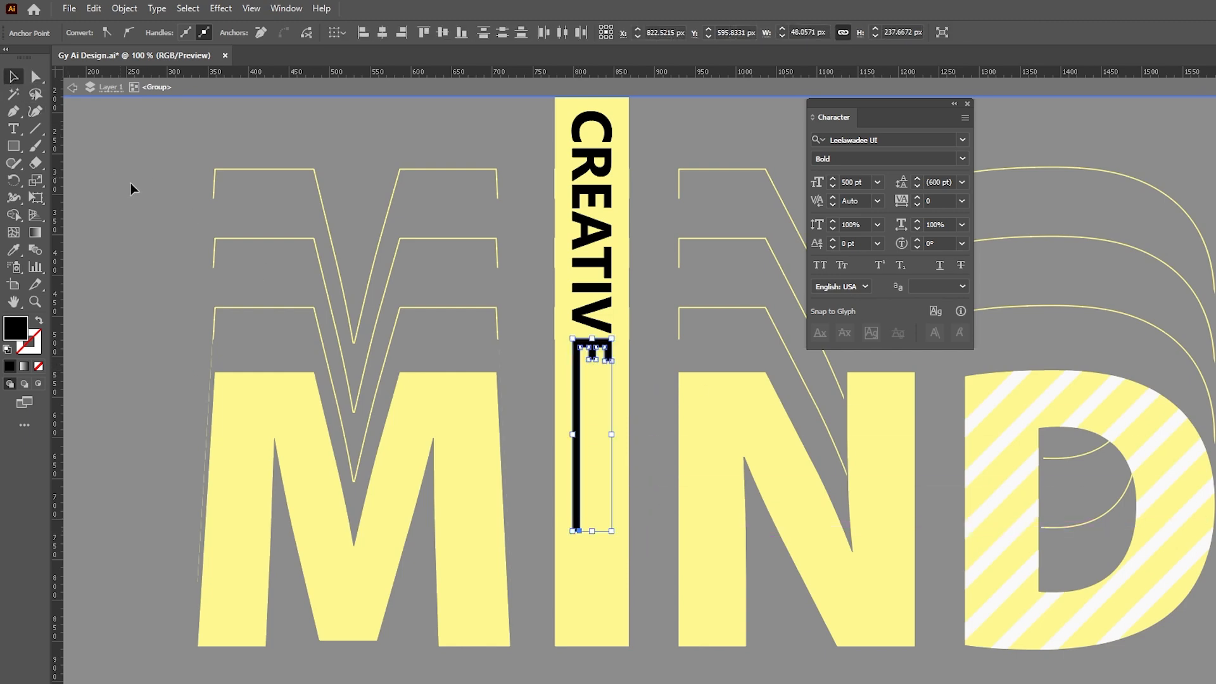
{"action": "double_click", "coordinate": [132, 190]}
{"action": "mouse_move", "coordinate": [648, 438]}
{"action": "left_mouse_down"}
{"action": "mouse_move", "coordinate": [632, 451]}
{"action": "mouse_move", "coordinate": [628, 427]}
{"action": "left_mouse_up"}
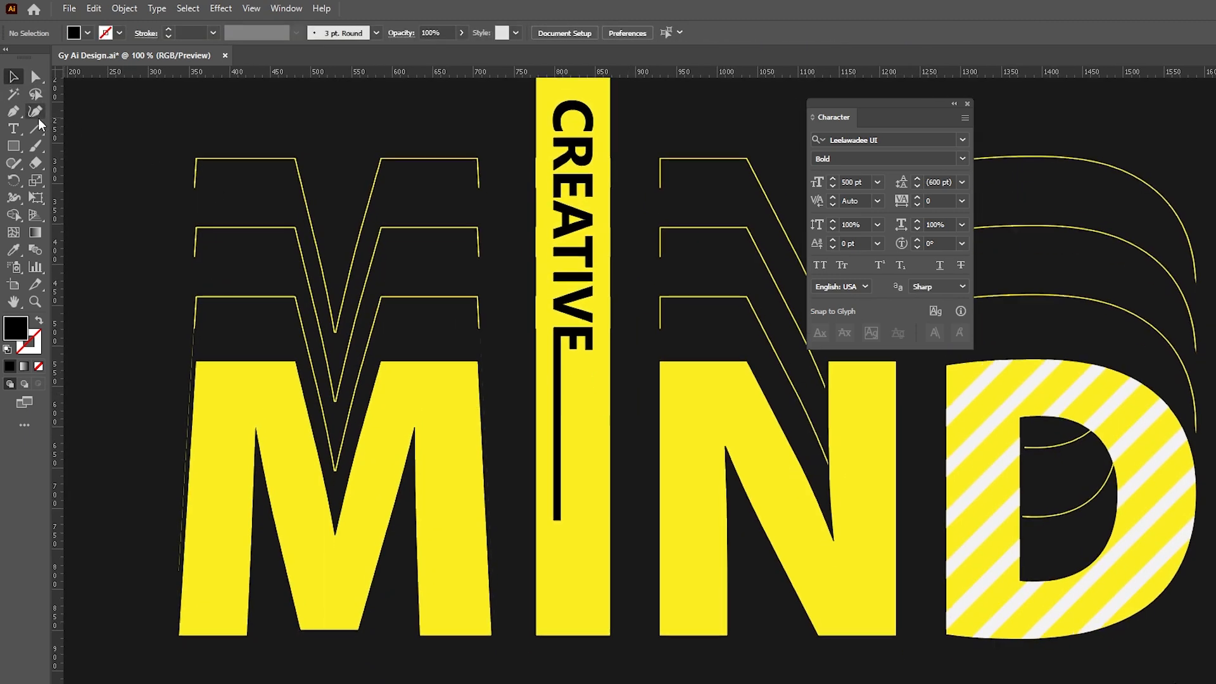
{"action": "left_click_drag", "start_coordinate": [13, 146], "coordinate": [70, 178]}
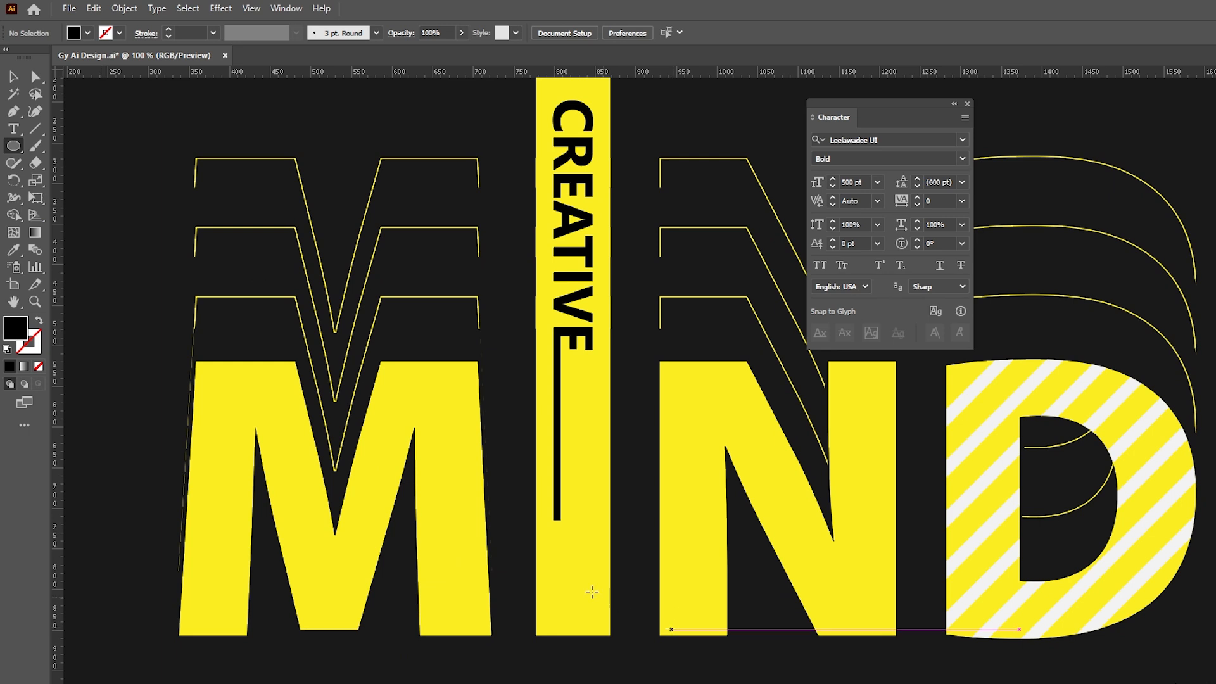
- Draw a circle below the I's bar and give it a 20 px offset path
{"action": "left_click_drag", "start_coordinate": [536, 572], "coordinate": [610, 562]}
{"action": "key", "text": "v"}
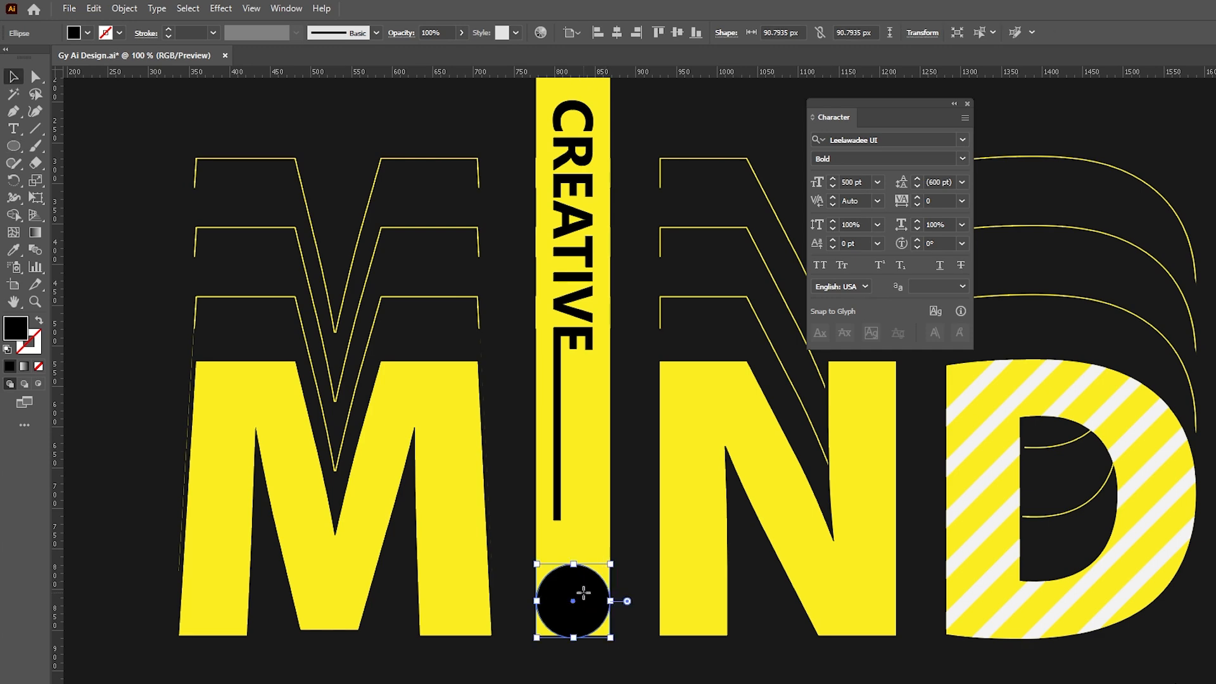
{"action": "left_click", "coordinate": [125, 9]}
{"action": "mouse_move", "coordinate": [197, 371]}
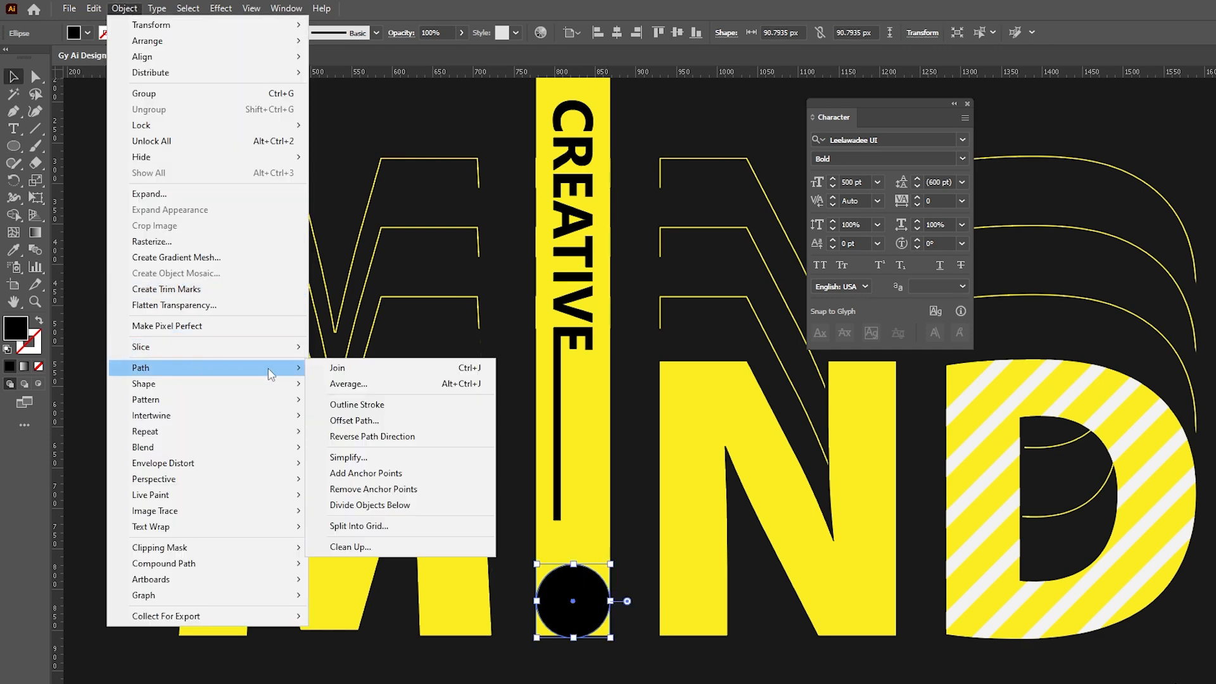
{"action": "left_click", "coordinate": [359, 421]}
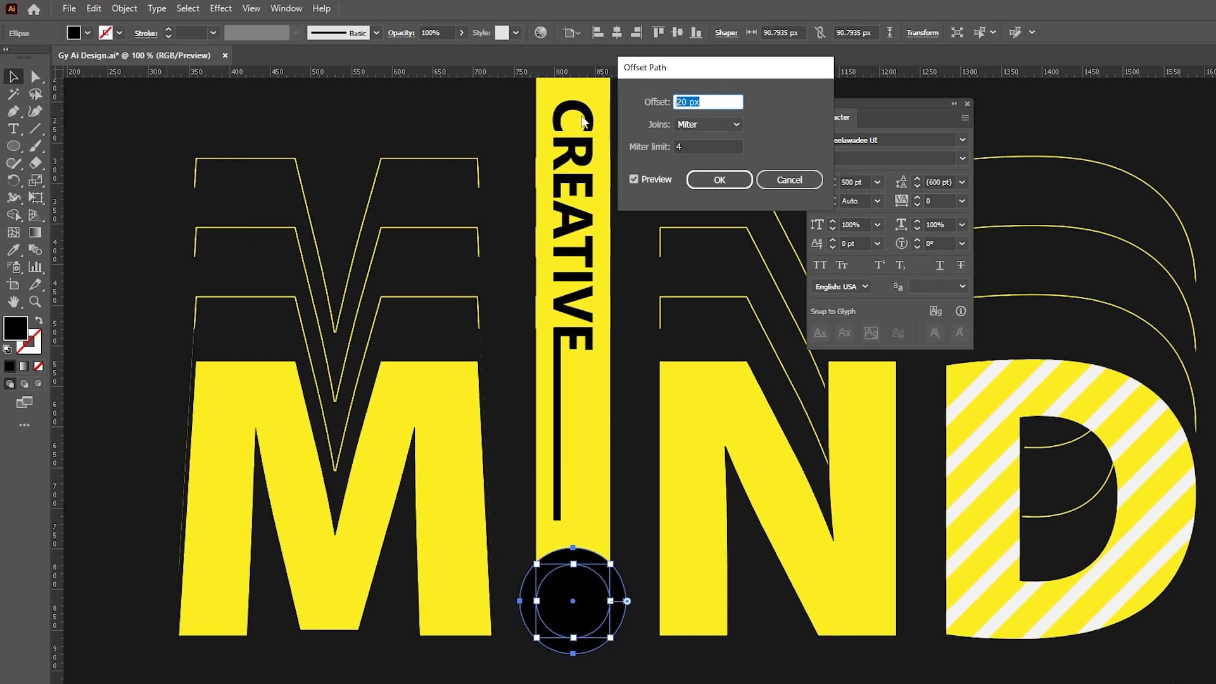
{"action": "left_click", "coordinate": [696, 181]}
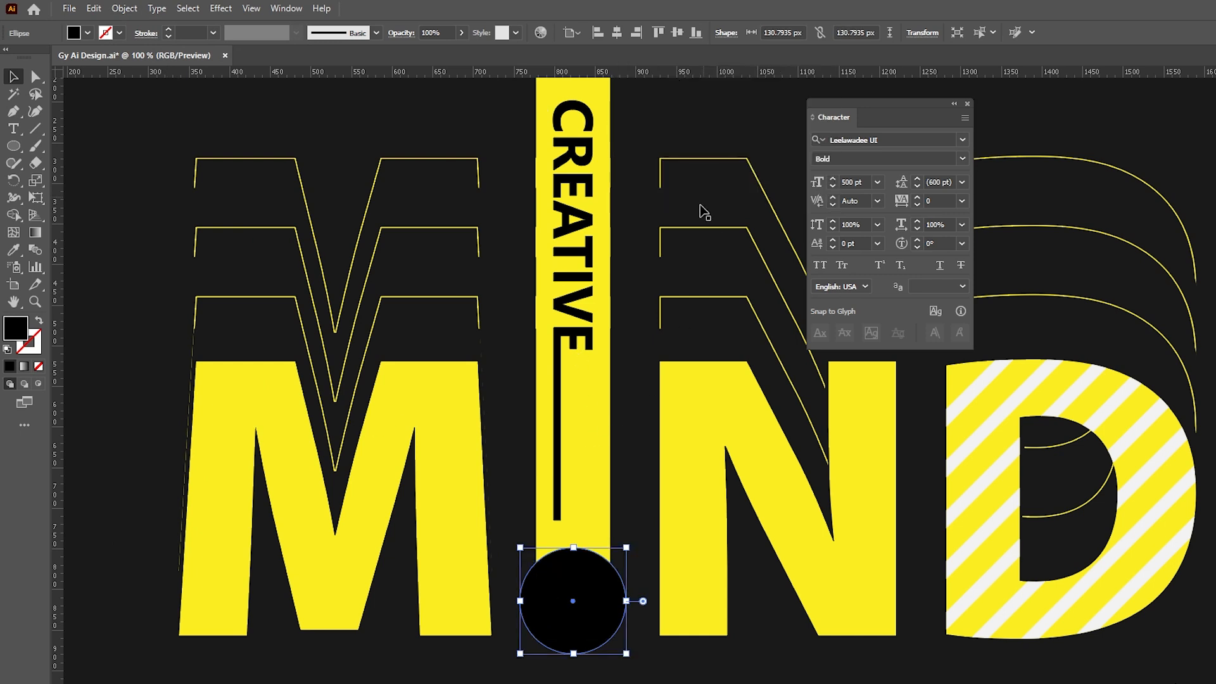
- Remove the offset ring from the bar with Shape Builder, cutting a gap above the circle
{"action": "left_click", "coordinate": [596, 534], "text": "shift"}
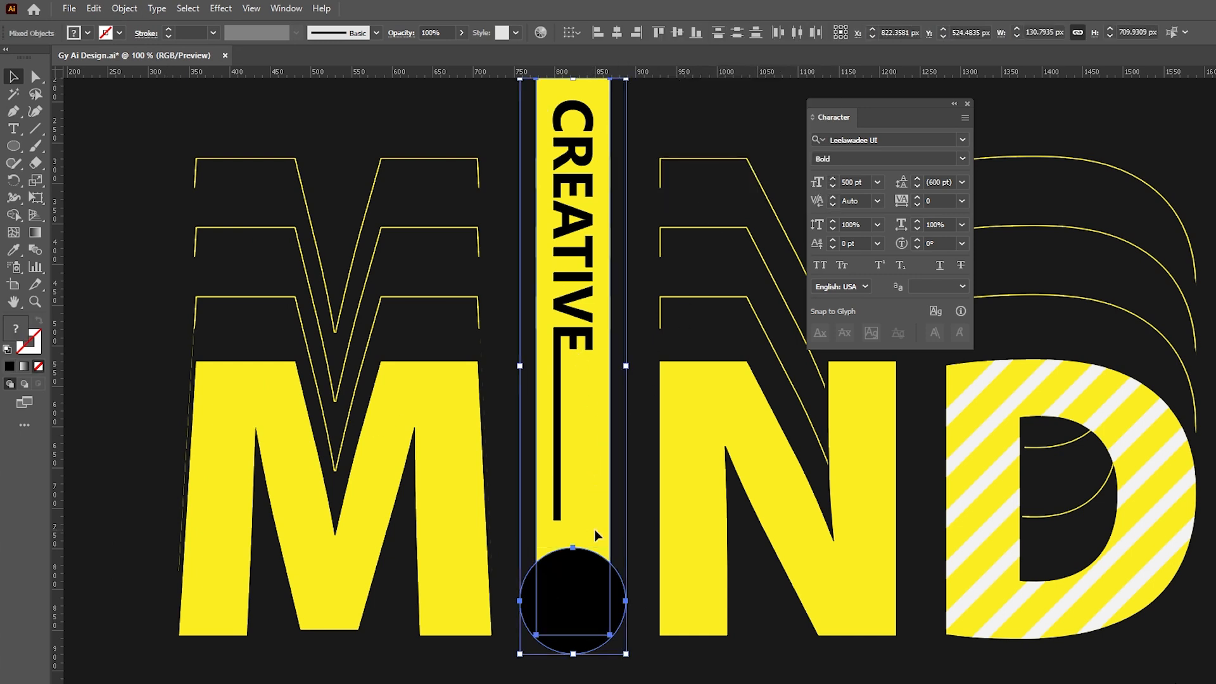
{"action": "left_click", "coordinate": [15, 217]}
{"action": "left_click_drag", "start_coordinate": [562, 617], "coordinate": [566, 602]}
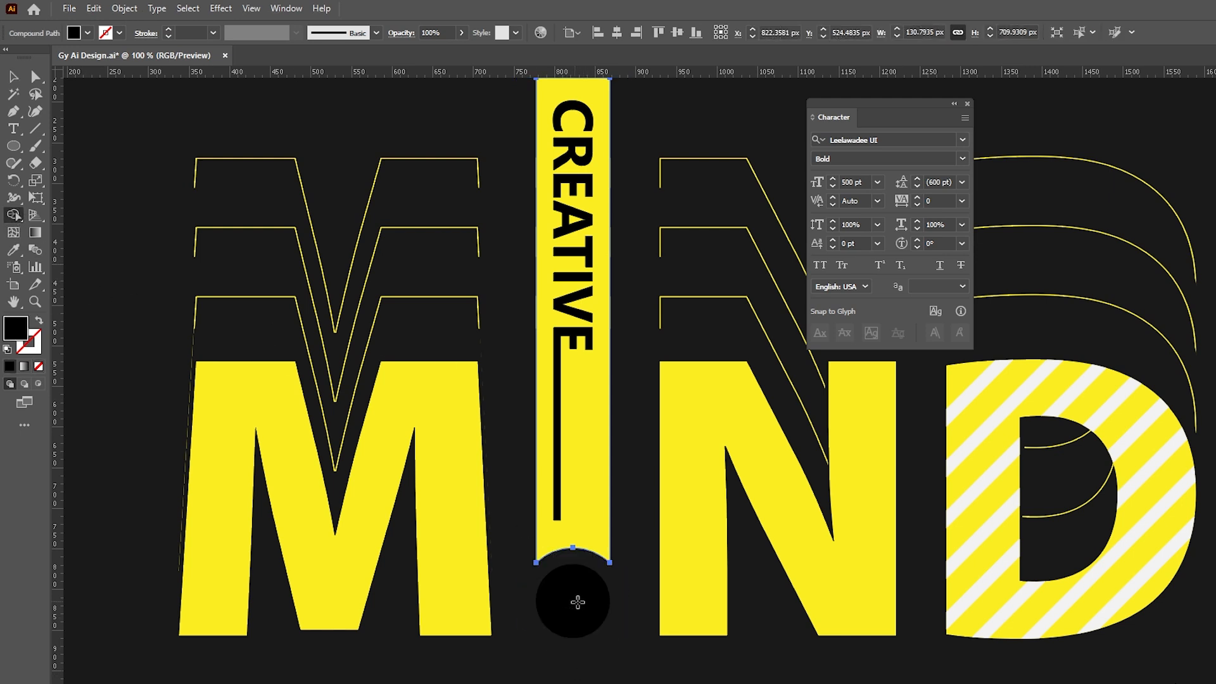
{"action": "left_click", "coordinate": [640, 569], "text": "ctrl"}
{"action": "key", "text": "v"}
- Fill the circle with the M's yellow using the Eyedropper
{"action": "left_click", "coordinate": [568, 611]}
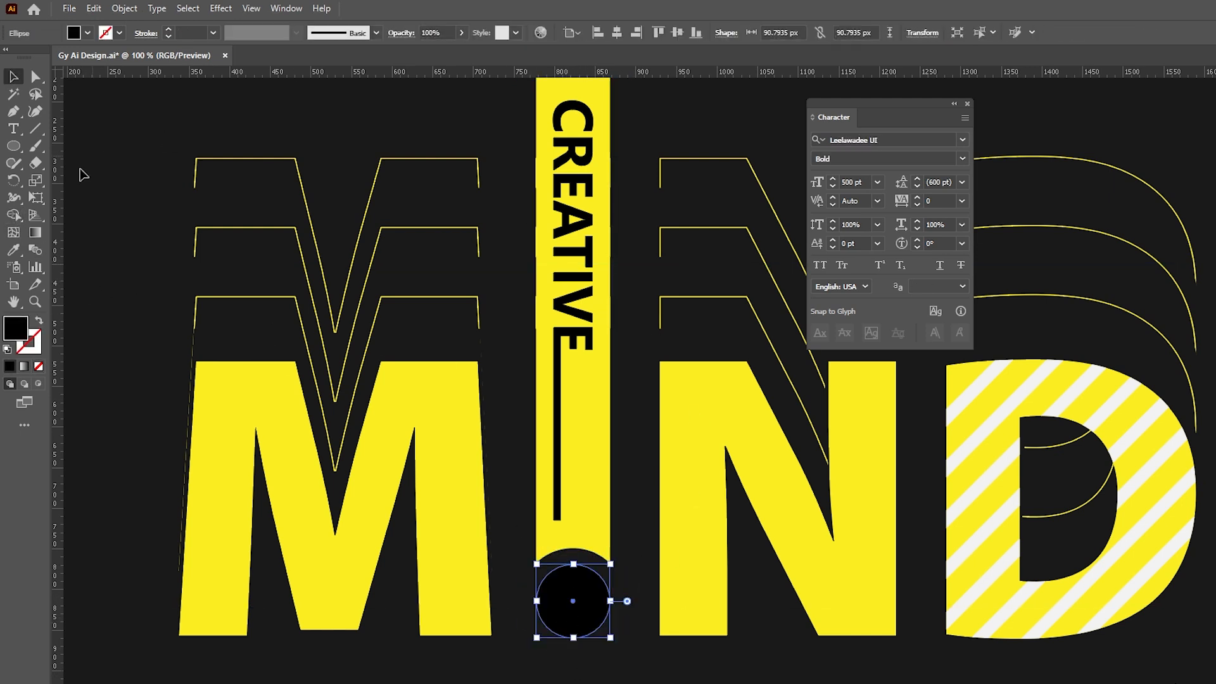
{"action": "left_click", "coordinate": [13, 250]}
{"action": "left_click", "coordinate": [245, 401]}
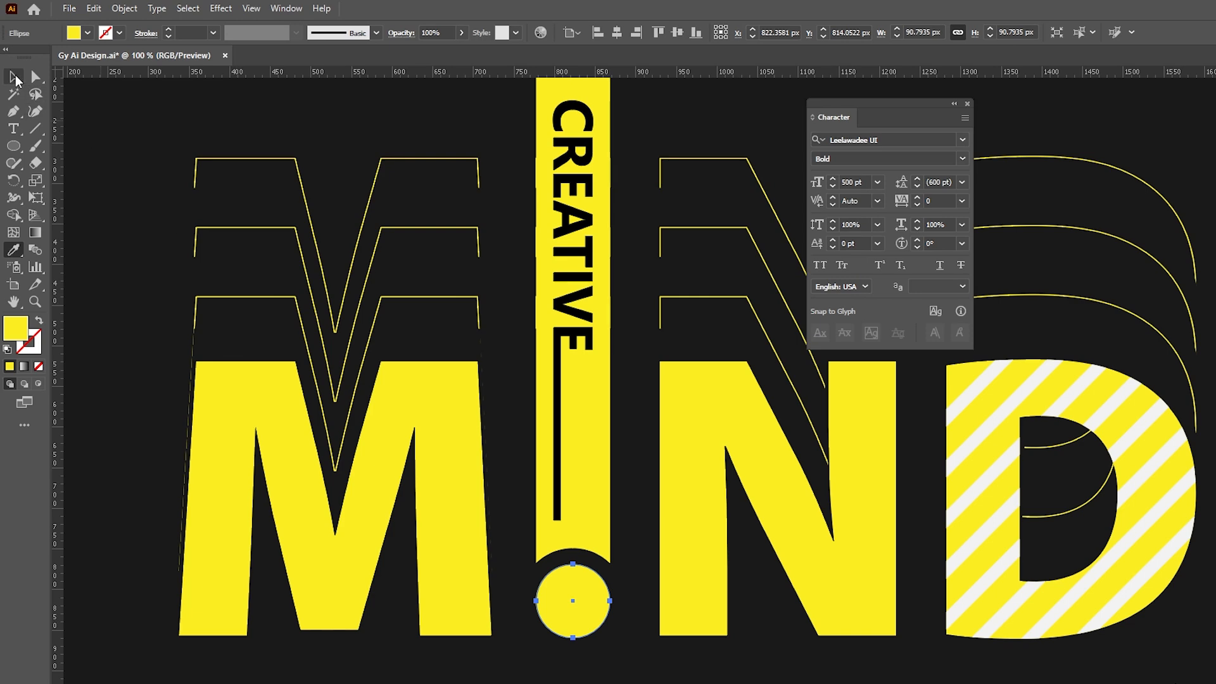
{"action": "left_click", "coordinate": [15, 77]}
{"action": "left_click", "coordinate": [574, 332]}
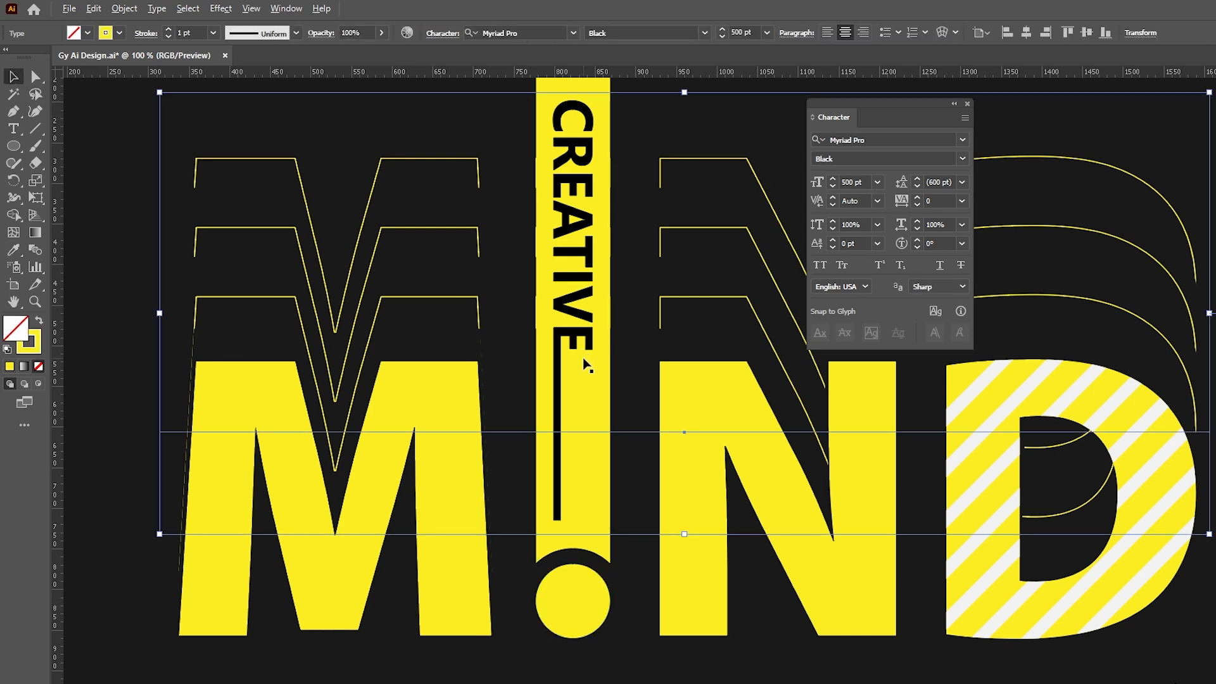
- Close the Character panel and move the MIND artwork up about 74 px
{"action": "key", "text": "ctrl+minus"}
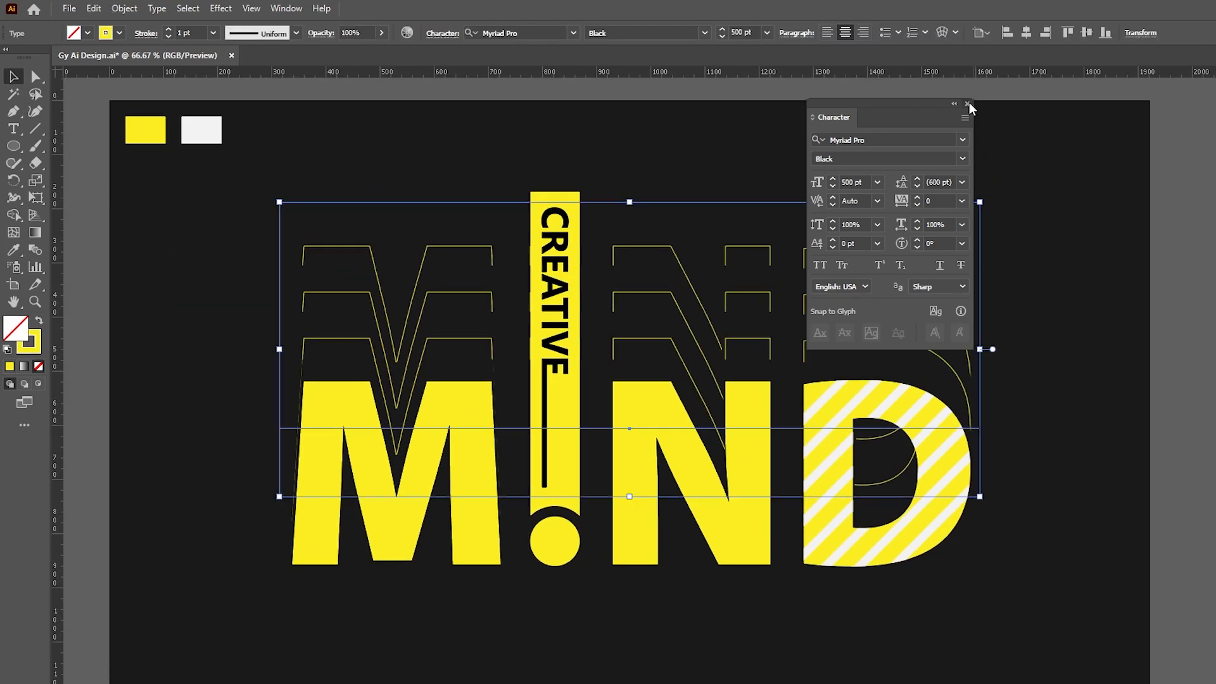
{"action": "left_click", "coordinate": [968, 104]}
{"action": "left_click", "coordinate": [991, 157]}
{"action": "left_click_drag", "start_coordinate": [991, 159], "coordinate": [972, 164]}
{"action": "left_click_drag", "start_coordinate": [532, 293], "coordinate": [532, 253]}
{"action": "left_click", "coordinate": [576, 144]}
- Paste the tagline 'Think different. Design your future.' as text, then place and scale it below MIND
{"action": "key", "text": "t"}
{"action": "left_click", "coordinate": [728, 120]}
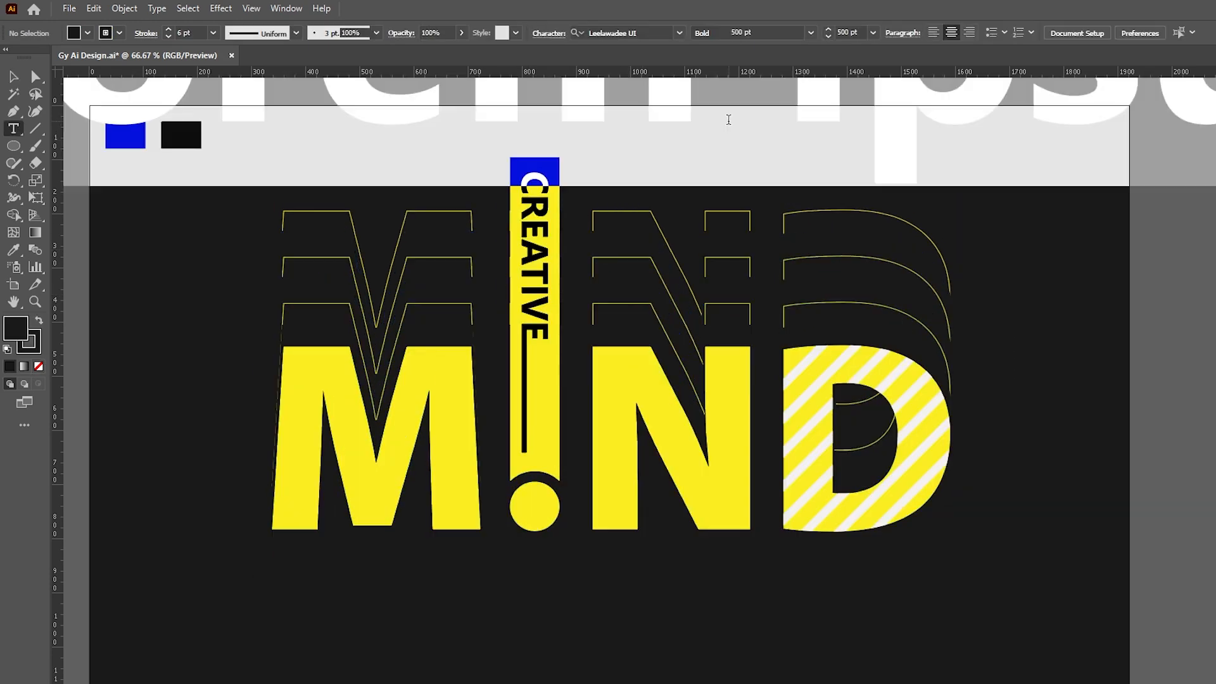
{"action": "key", "text": "ctrl+v"}
{"action": "key", "text": "Escape"}
{"action": "left_click_drag", "start_coordinate": [634, 120], "coordinate": [673, 647]}
{"action": "left_click_drag", "start_coordinate": [761, 464], "coordinate": [743, 566]}
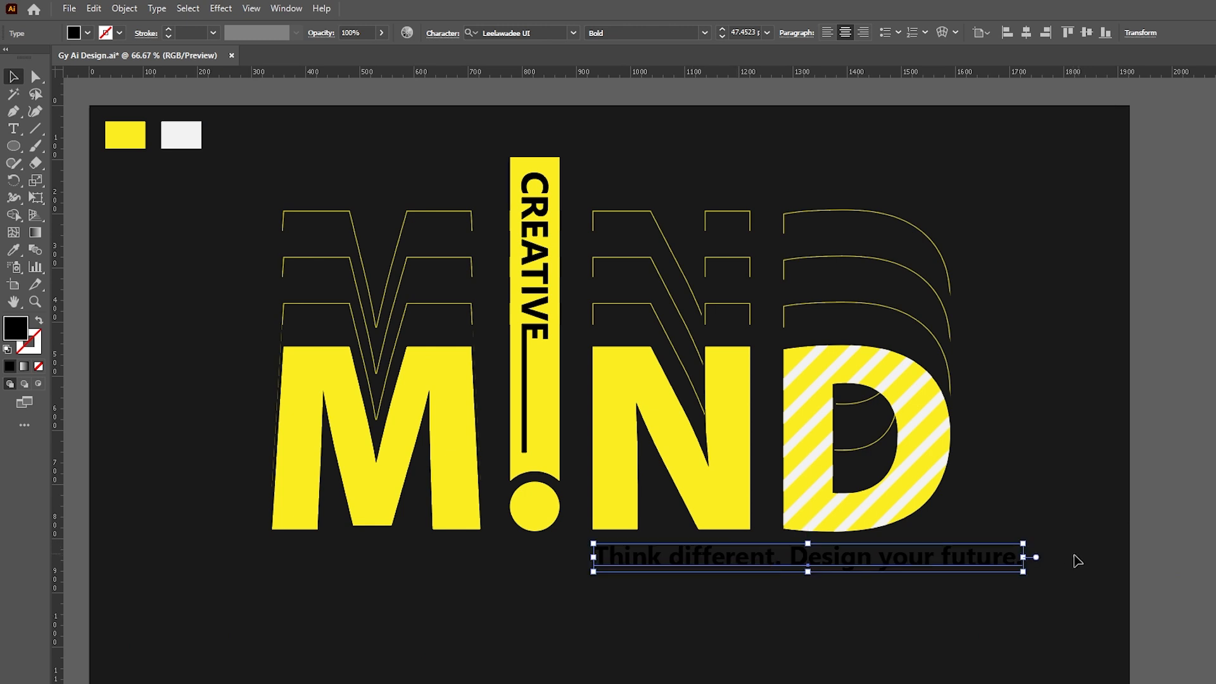
- Shrink the tagline to span N and D, make it white Regular, and shift it left about 30 px
{"action": "left_click_drag", "start_coordinate": [1027, 559], "coordinate": [960, 565]}
{"action": "left_click", "coordinate": [704, 32]}
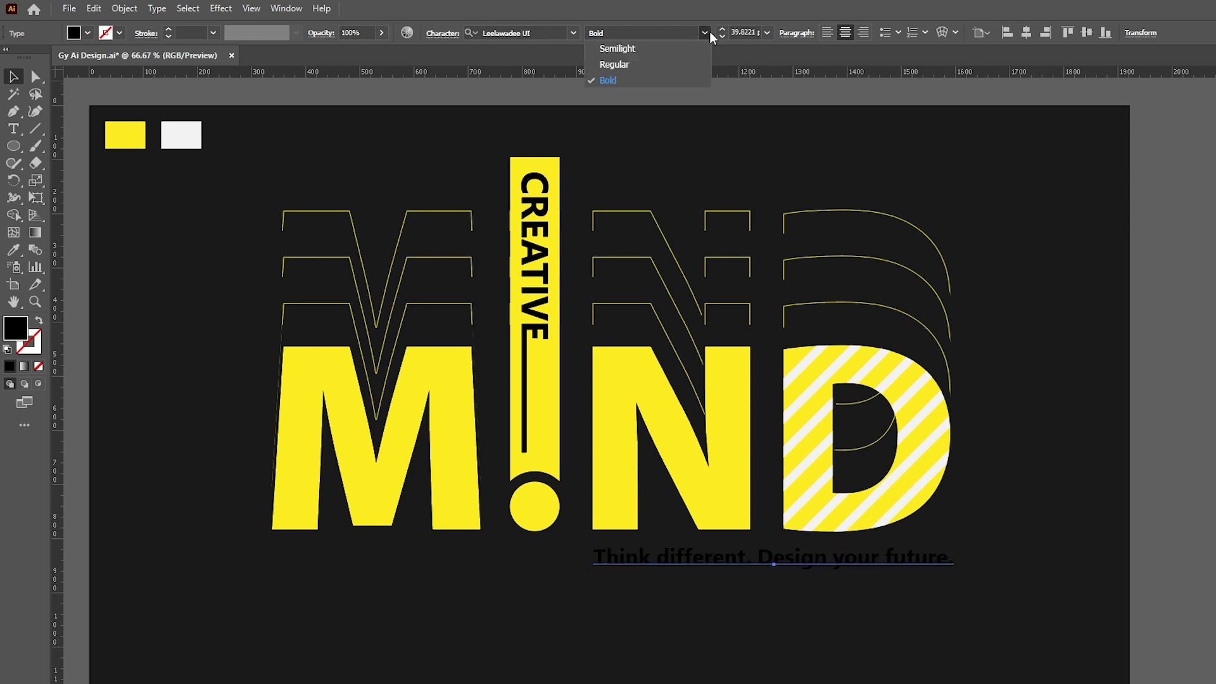
{"action": "left_click", "coordinate": [631, 65]}
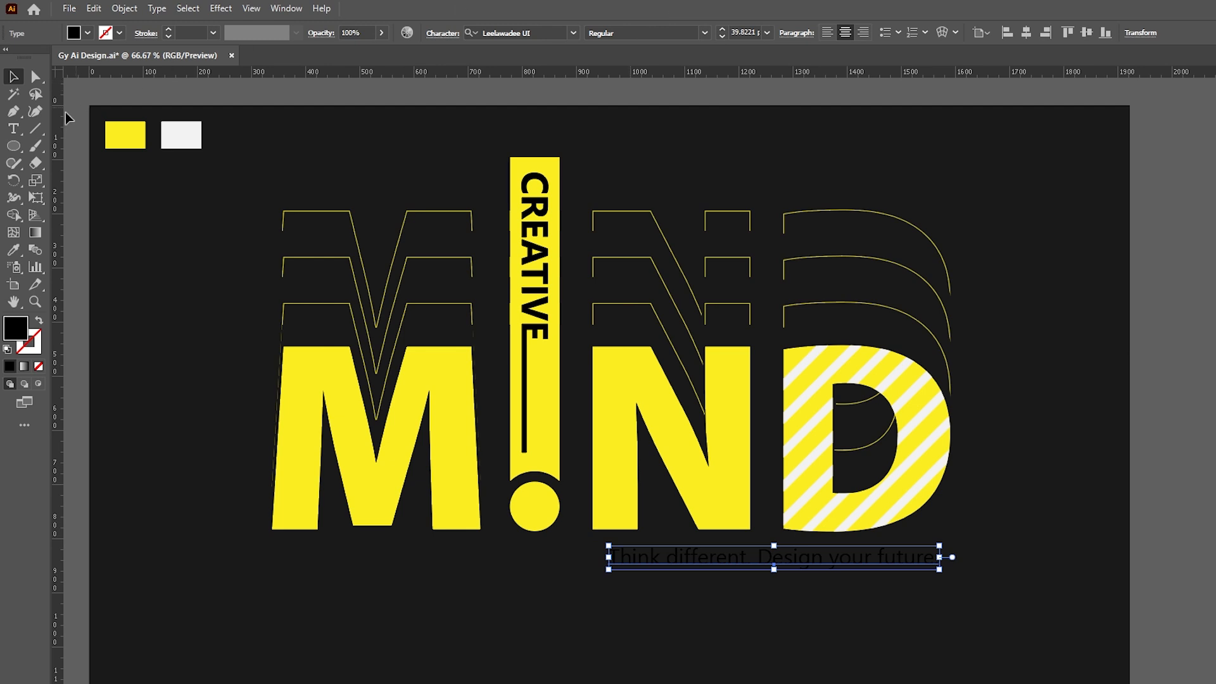
{"action": "left_click", "coordinate": [13, 250]}
{"action": "left_click", "coordinate": [181, 136]}
{"action": "key", "text": "v"}
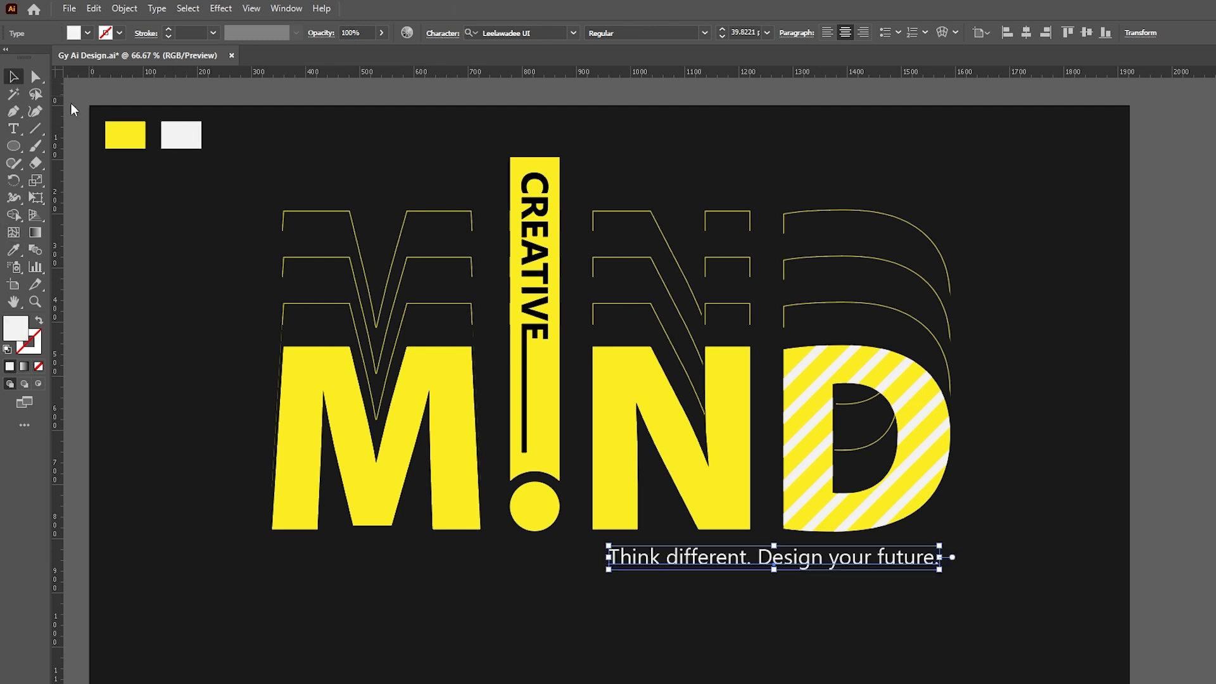
{"action": "left_click_drag", "start_coordinate": [706, 556], "coordinate": [689, 559]}
- Delete the two colour swatch squares and bring the whole MIND artwork into view
{"action": "left_click", "coordinate": [1049, 388]}
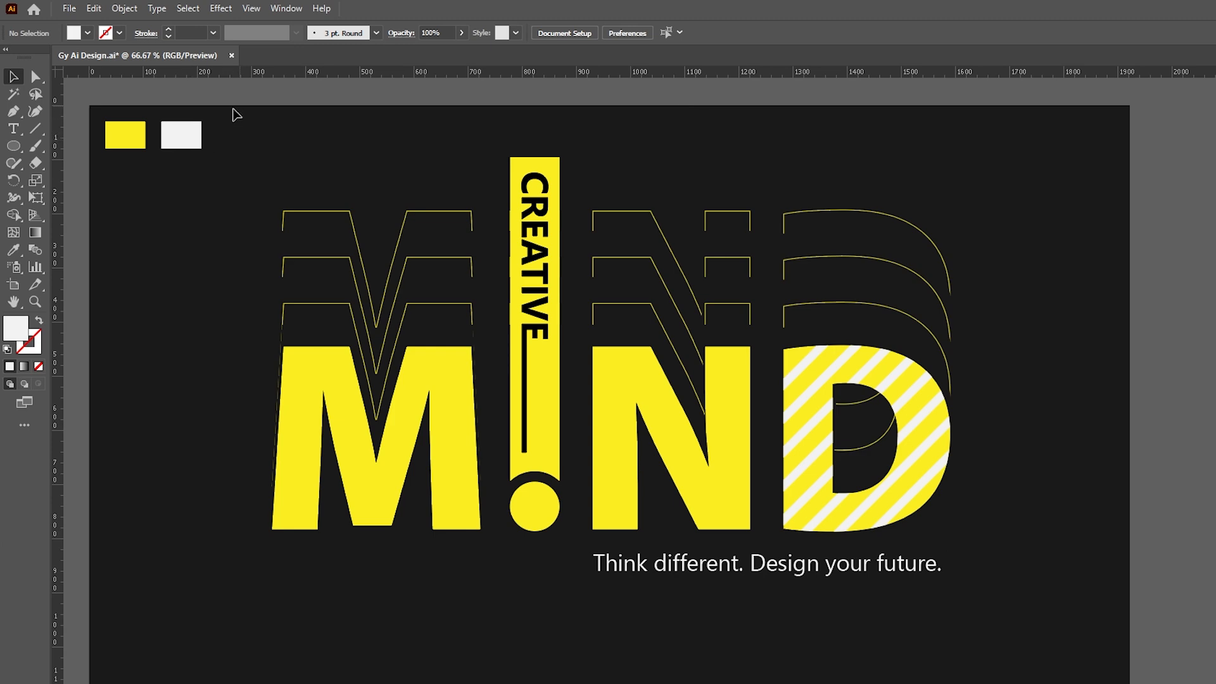
{"action": "left_click_drag", "start_coordinate": [234, 108], "coordinate": [120, 175]}
{"action": "key", "text": "Delete"}
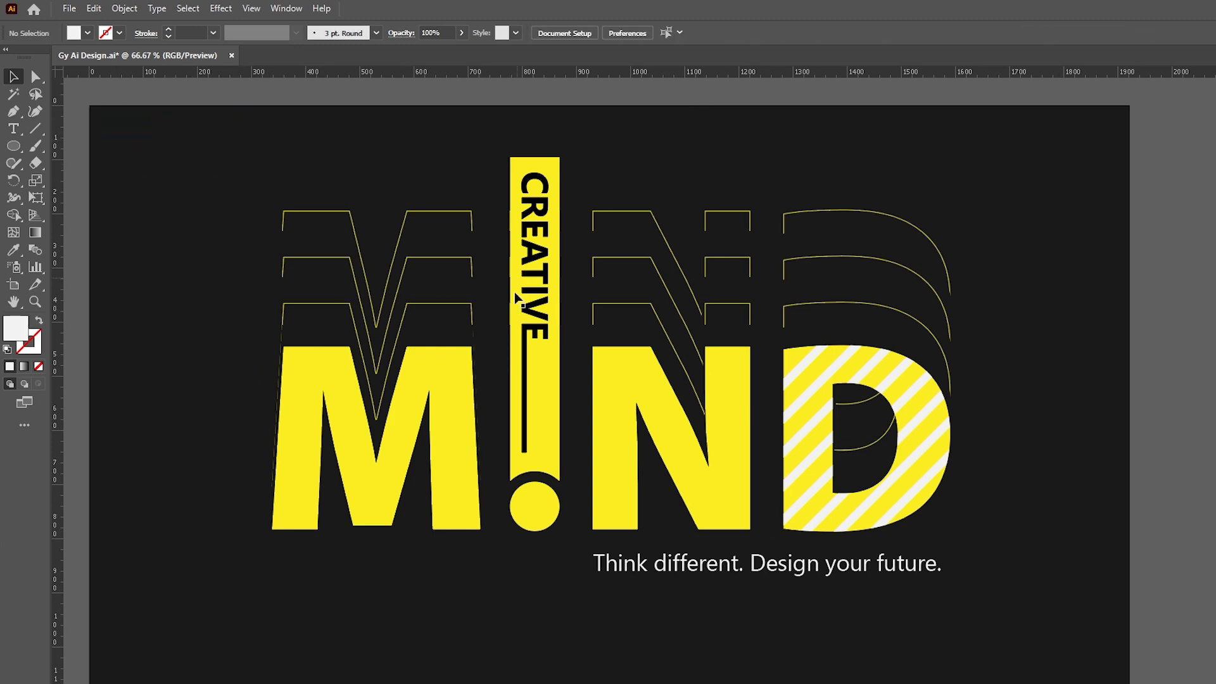
{"action": "scroll", "coordinate": [506, 315], "scroll_direction": "up", "scroll_amount": 1}
{"action": "left_click_drag", "start_coordinate": [654, 326], "coordinate": [673, 386]}
{"action": "left_click_drag", "start_coordinate": [794, 406], "coordinate": [806, 361]}
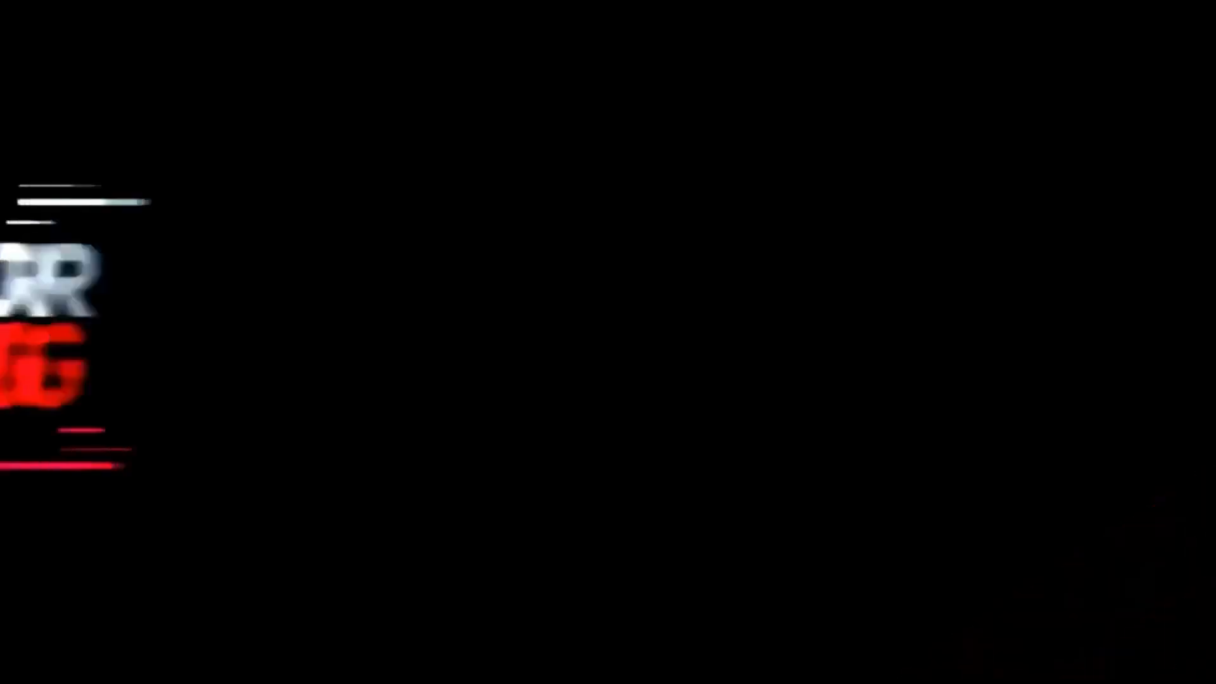